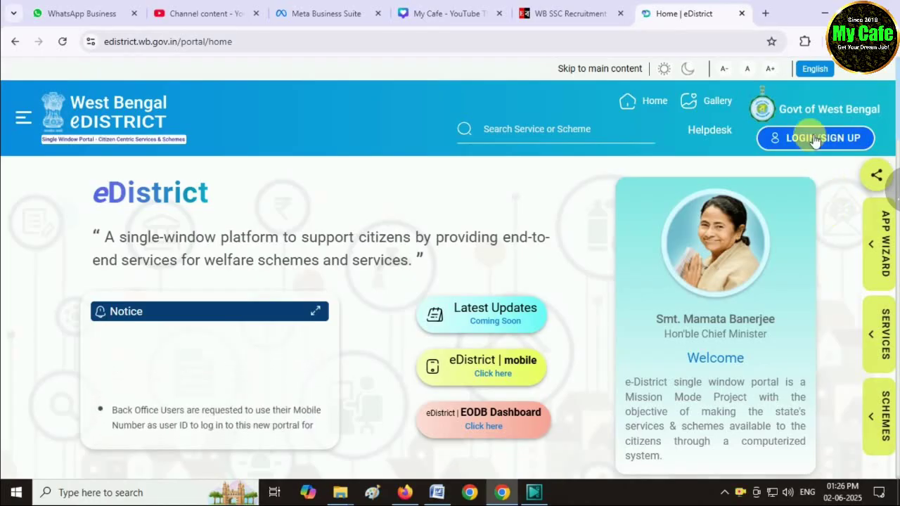
Sign in with the account username, the captcha and the one-time password to reach the applications dashboard
{"action": "left_click", "coordinate": [809, 137]}
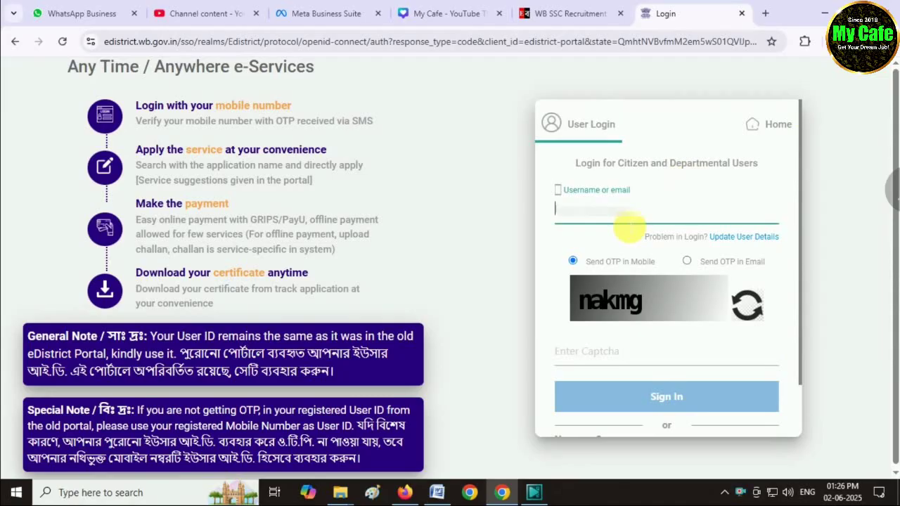
{"action": "type", "text": "s**********"}
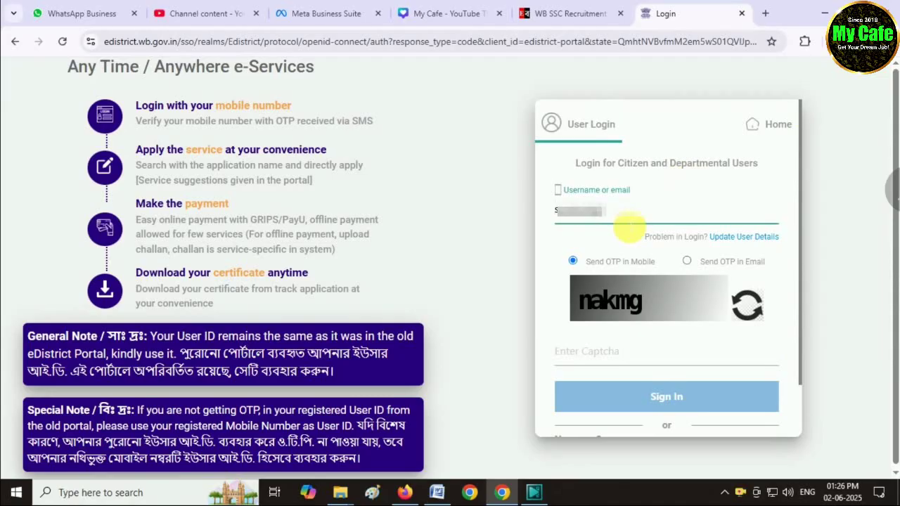
{"action": "left_click", "coordinate": [631, 356]}
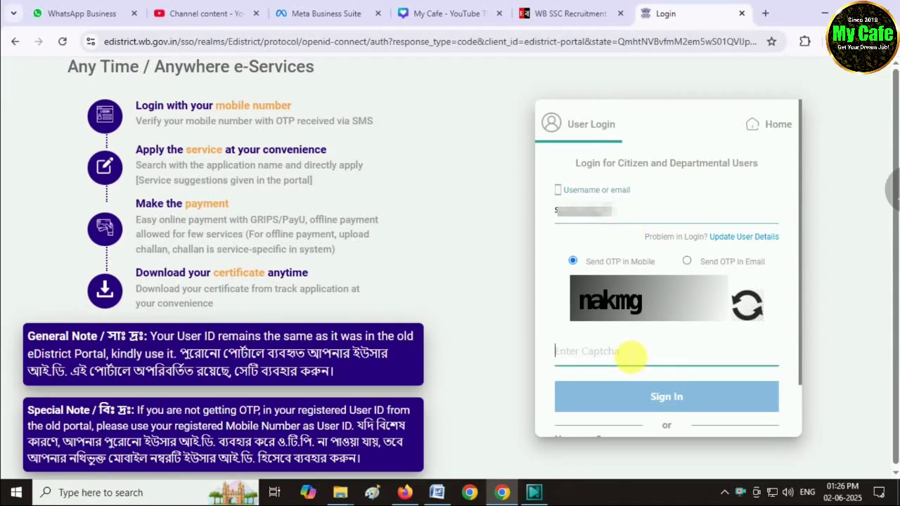
{"action": "type", "text": "nakmg"}
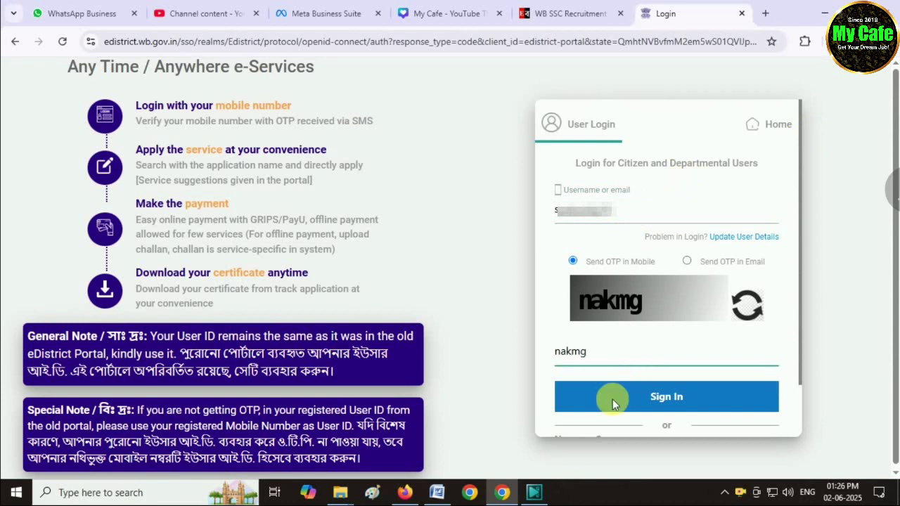
{"action": "left_click", "coordinate": [613, 399]}
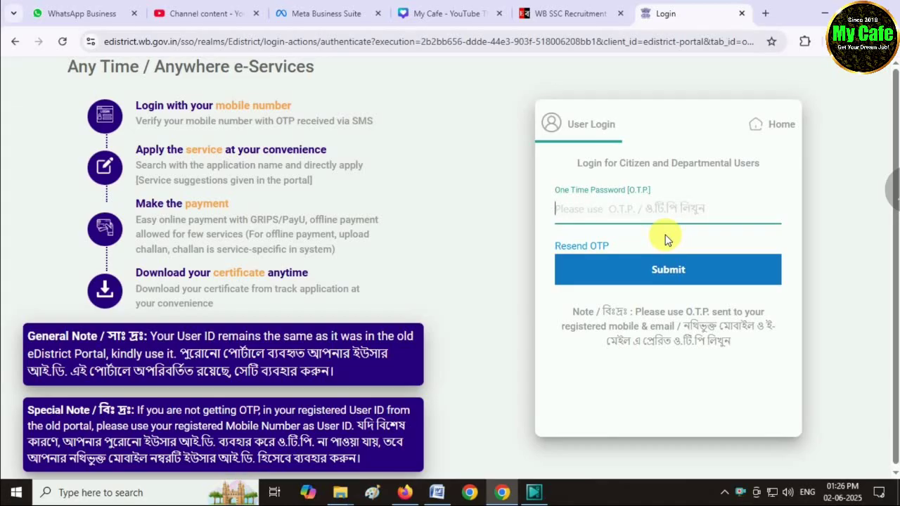
{"action": "left_click", "coordinate": [669, 270]}
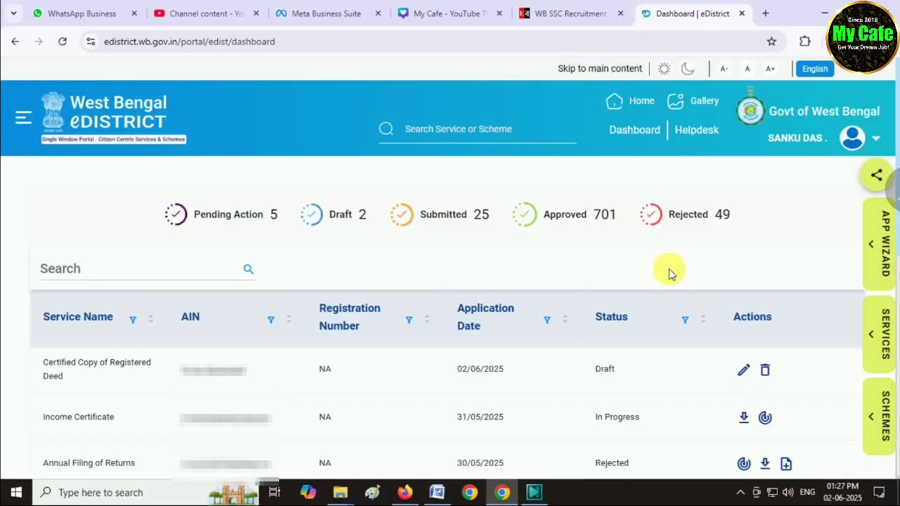
Find Certified Copy of Registered Deed under Services > Property > Registration and accept its eligibility and fee terms
{"action": "left_click", "coordinate": [25, 120]}
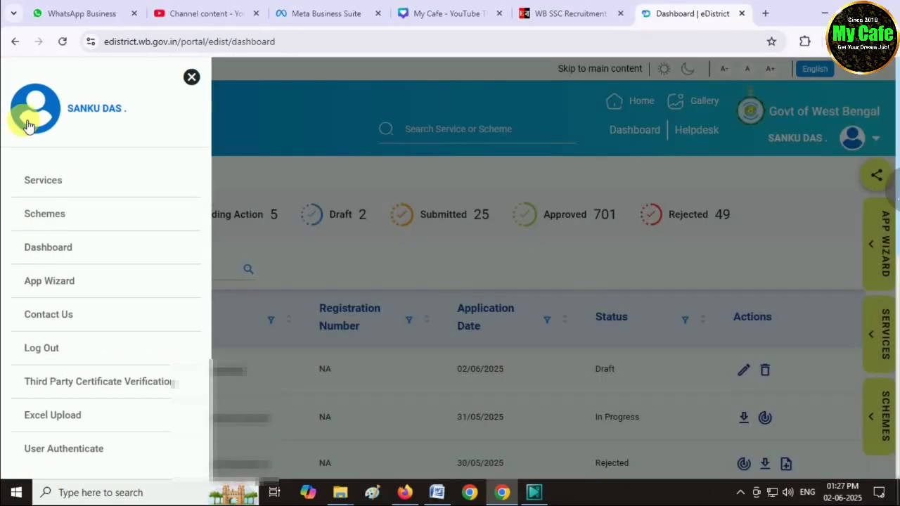
{"action": "left_click", "coordinate": [34, 180]}
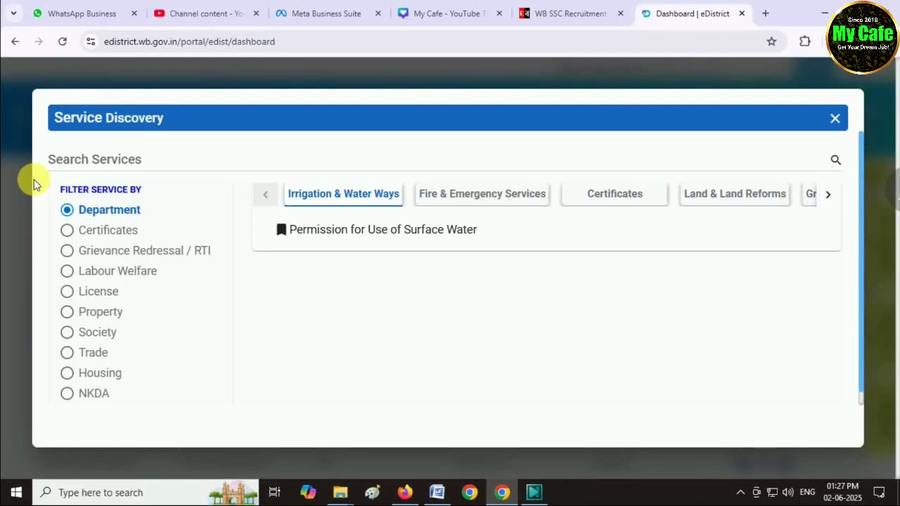
{"action": "left_click", "coordinate": [71, 313]}
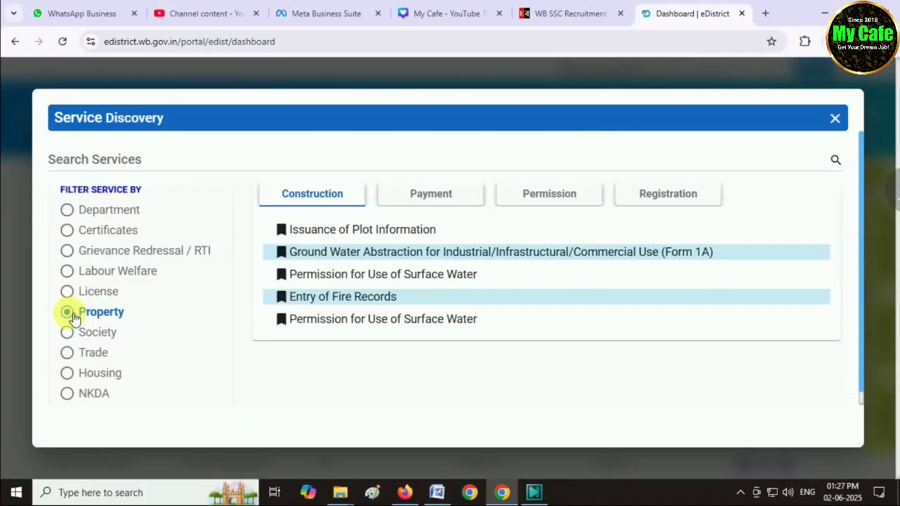
{"action": "left_click", "coordinate": [690, 208]}
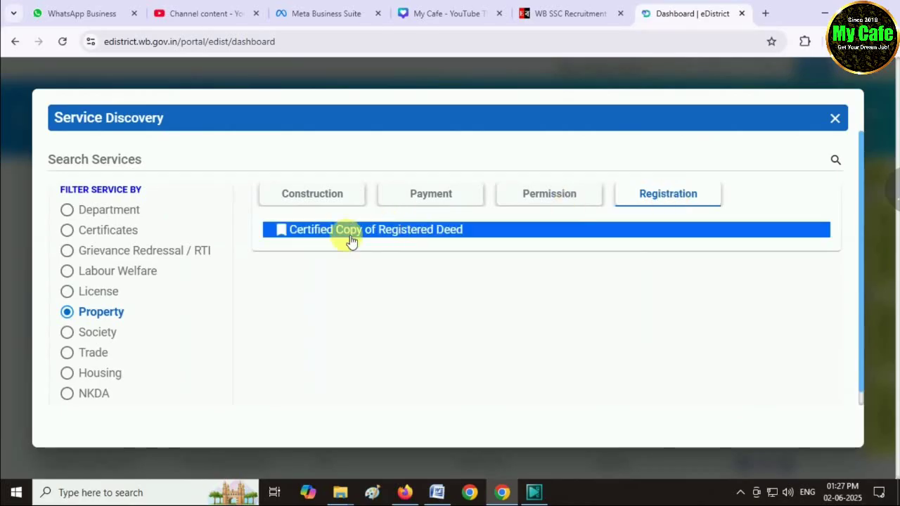
{"action": "left_click", "coordinate": [433, 236]}
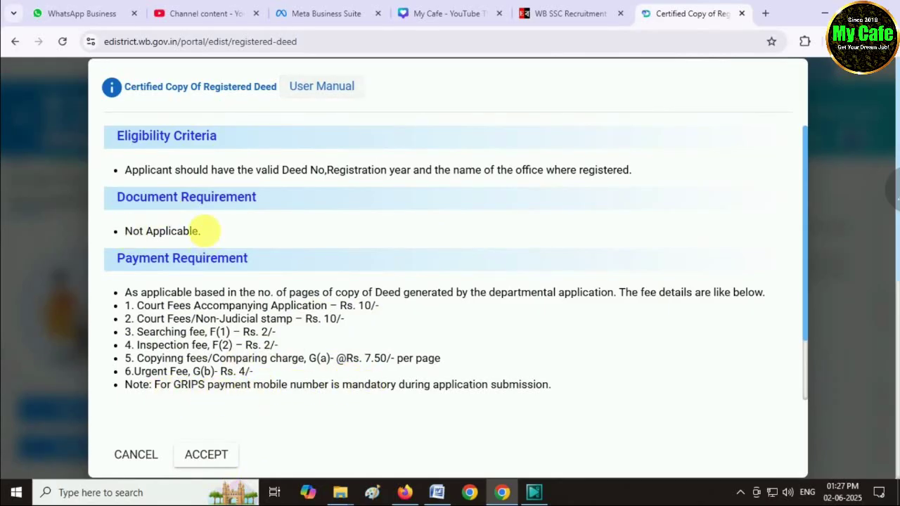
{"action": "triple_click", "coordinate": [204, 233]}
{"action": "left_click", "coordinate": [252, 230]}
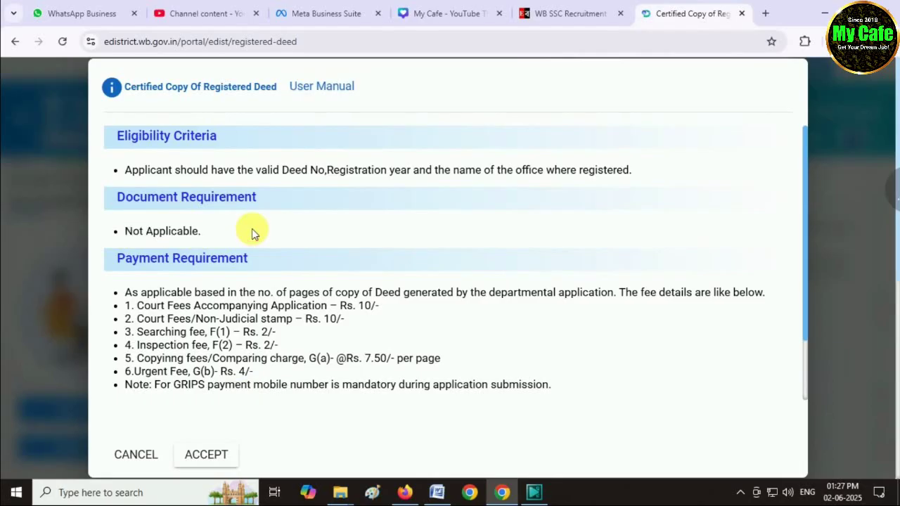
{"action": "left_click", "coordinate": [211, 458]}
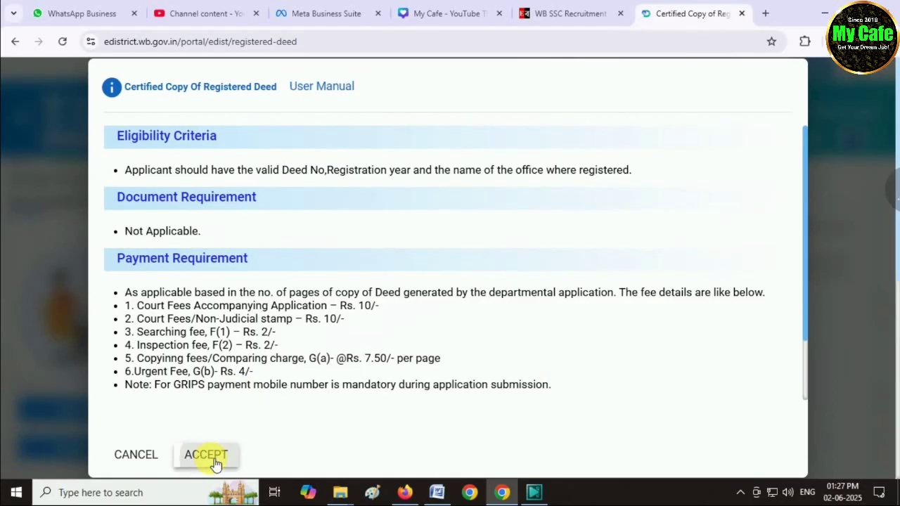
Set the application type to Certified Copy of Registered Deed and save the first step
{"action": "left_click", "coordinate": [294, 261]}
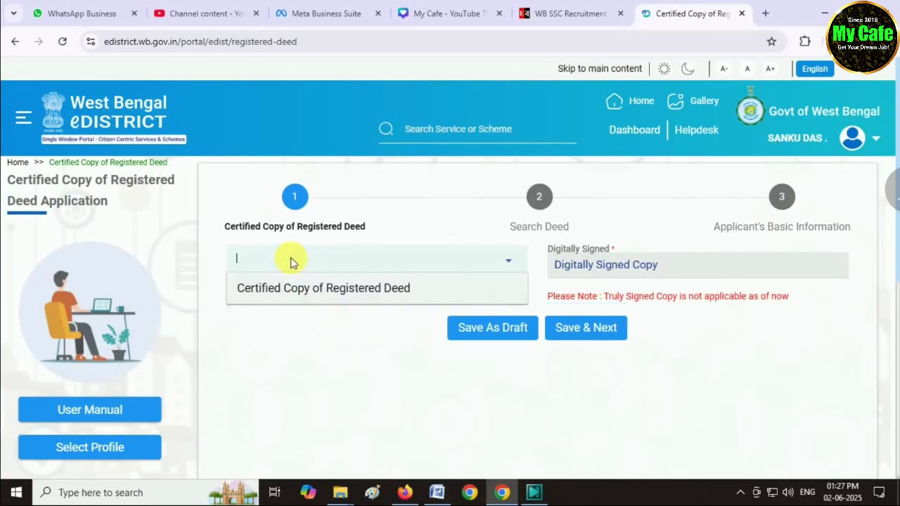
{"action": "left_click", "coordinate": [292, 294]}
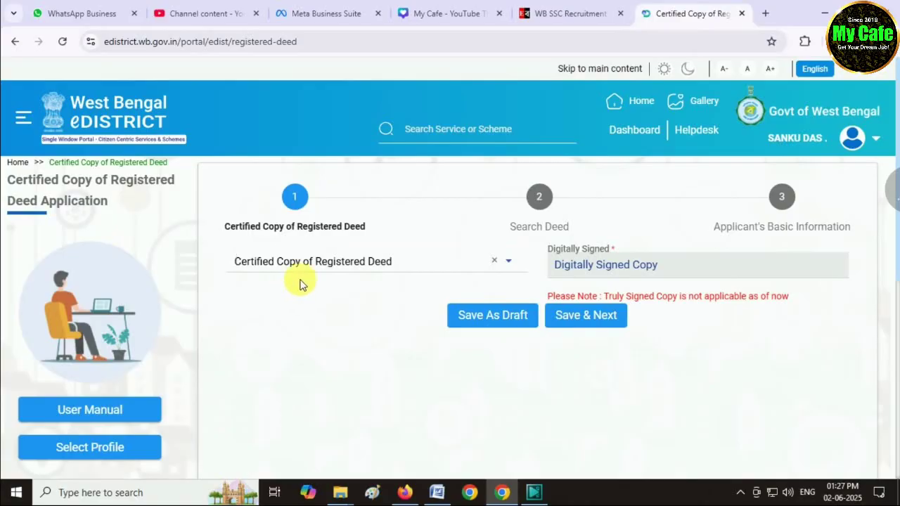
{"action": "left_click", "coordinate": [583, 316]}
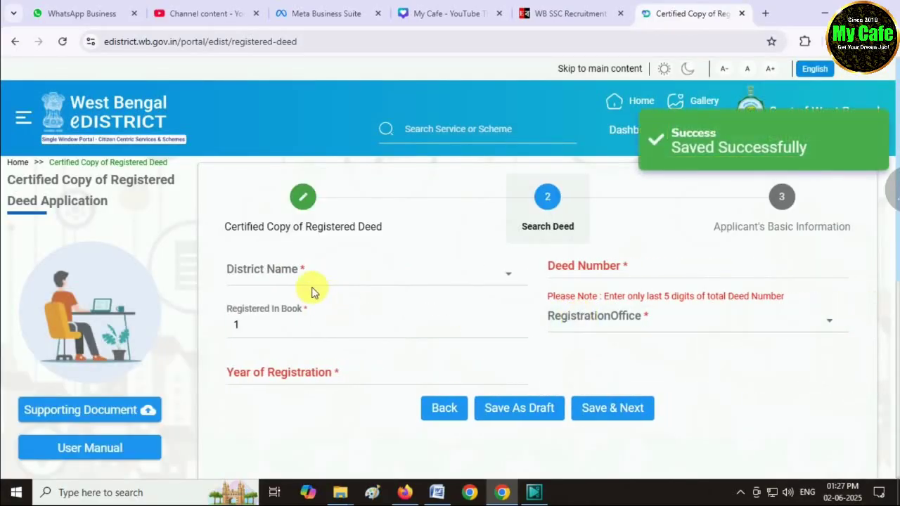
Choose Dinajpur Dakshin as the district and fill in the deed number
{"action": "left_click", "coordinate": [308, 275]}
{"action": "scroll", "coordinate": [318, 383], "scroll_direction": "down", "scroll_amount": 1}
{"action": "scroll", "coordinate": [315, 383], "scroll_direction": "down", "scroll_amount": 5}
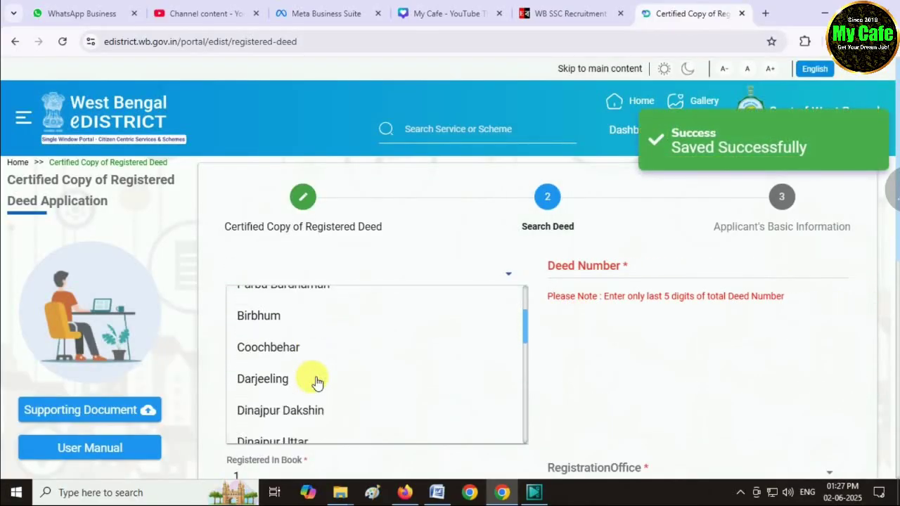
{"action": "left_click", "coordinate": [302, 325]}
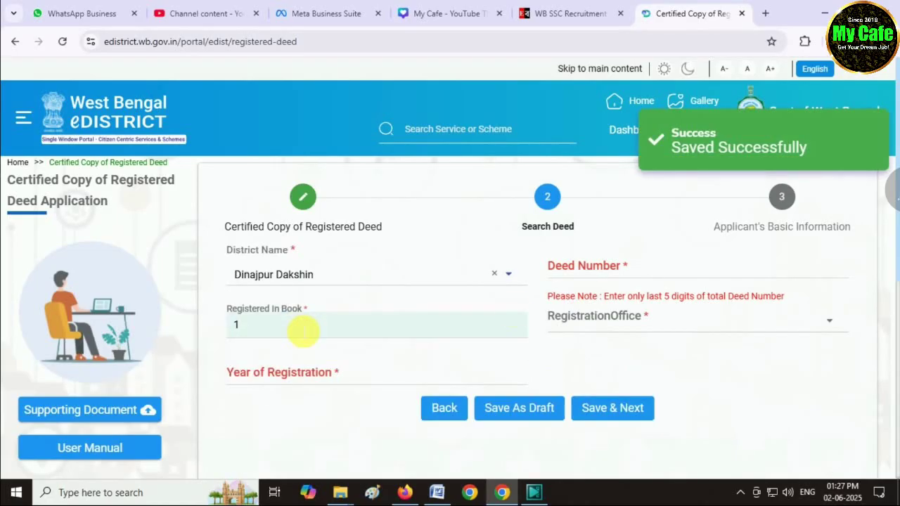
{"action": "left_click", "coordinate": [631, 267]}
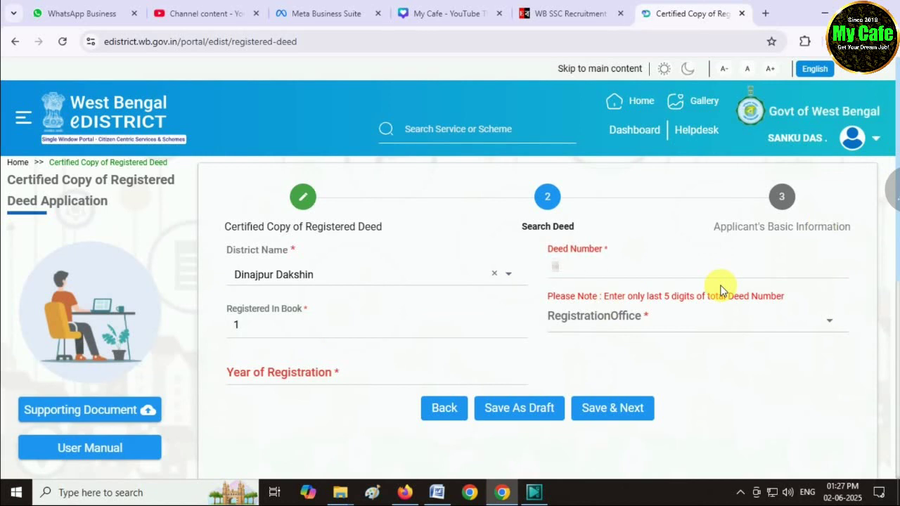
{"action": "type", "text": "0000"}
{"action": "key", "text": "BackSpace"}
{"action": "key", "text": "BackSpace"}
{"action": "key", "text": "BackSpace"}
{"action": "key", "text": "BackSpace"}
{"action": "key", "text": "BackSpace"}
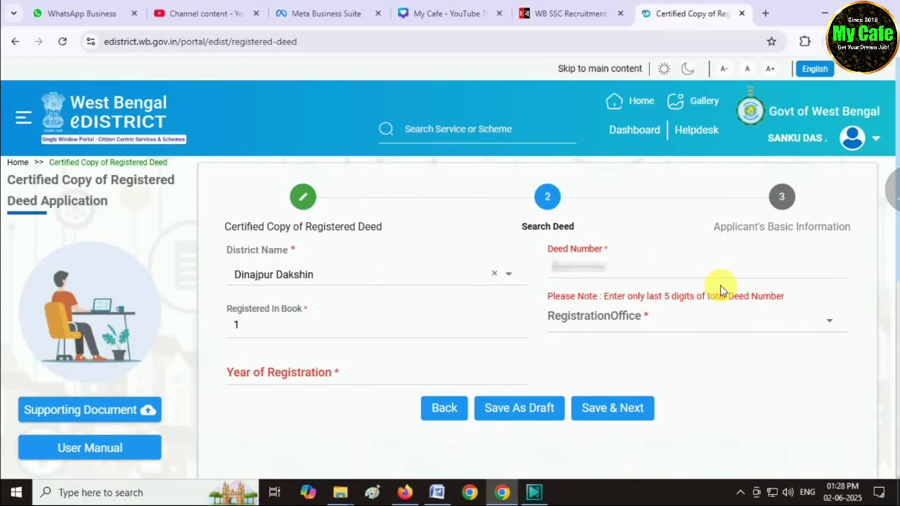
{"action": "key", "text": "ctrl+z"}
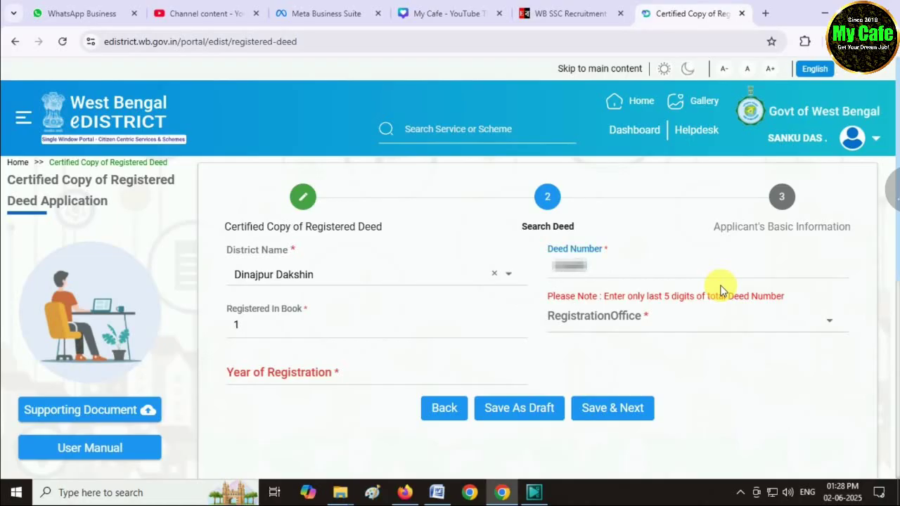
Pick TAPAN (A.D.S.R.) as registration office, enter year 1986, and save the deed details
{"action": "left_click", "coordinate": [641, 318]}
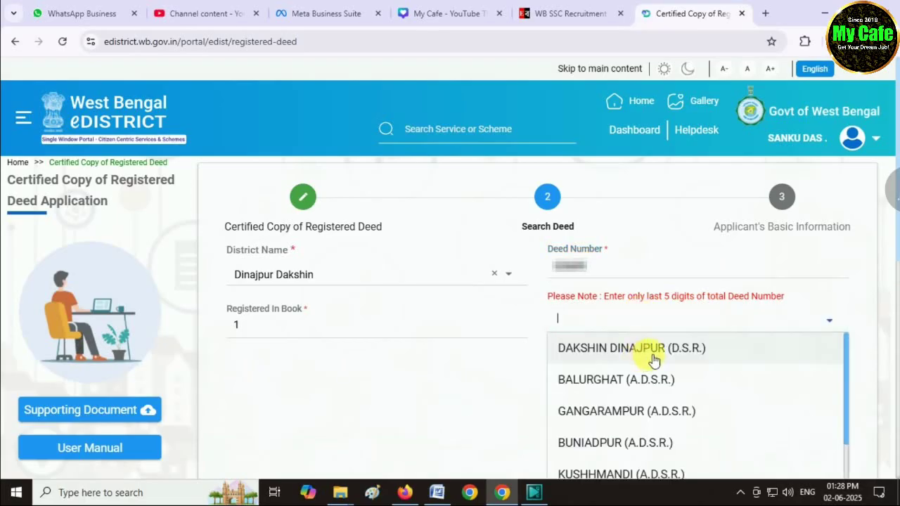
{"action": "scroll", "coordinate": [699, 419], "scroll_direction": "down", "scroll_amount": 1}
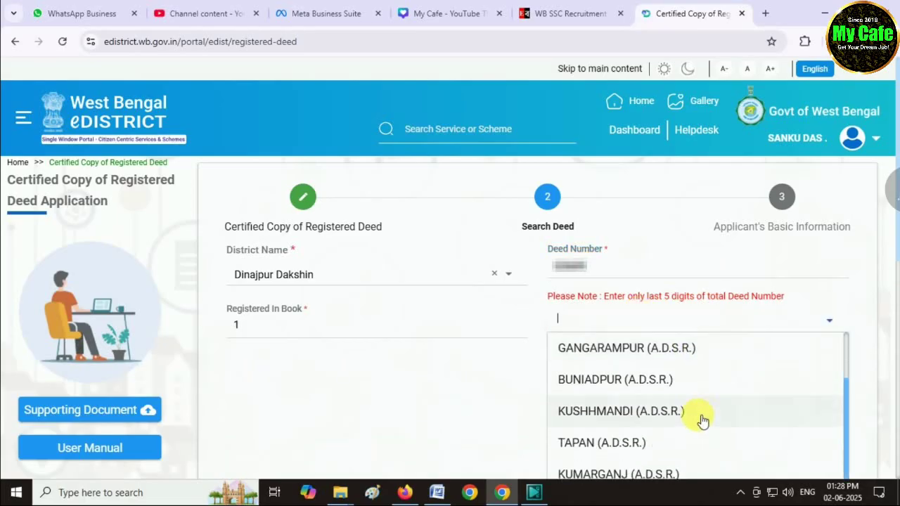
{"action": "left_click", "coordinate": [620, 446]}
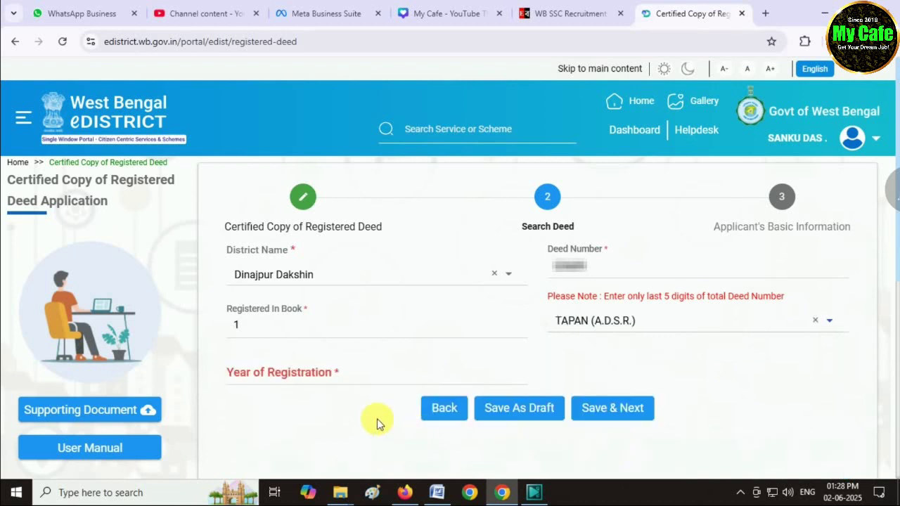
{"action": "left_click", "coordinate": [304, 377]}
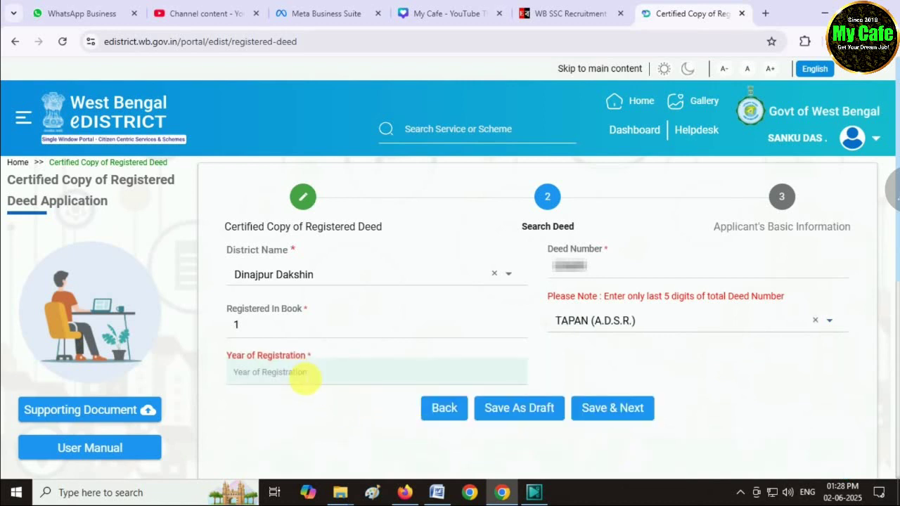
{"action": "type", "text": "1986"}
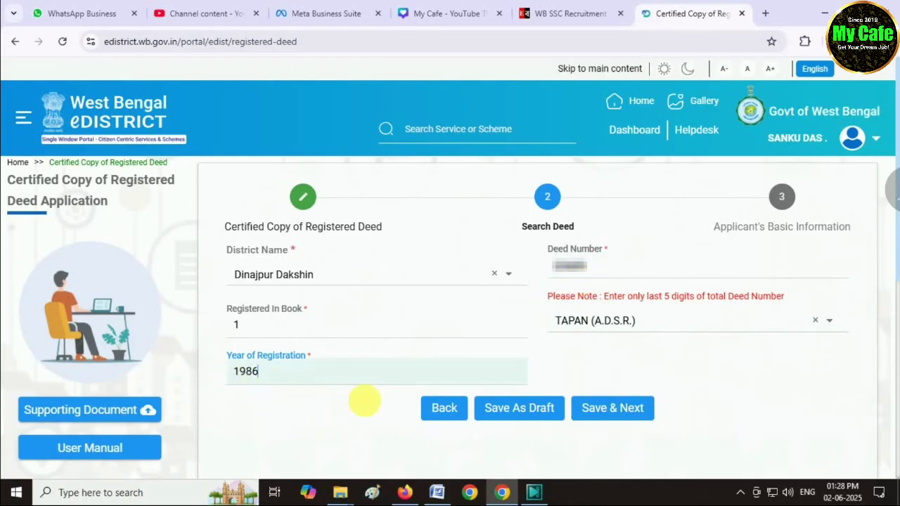
{"action": "left_click", "coordinate": [643, 415]}
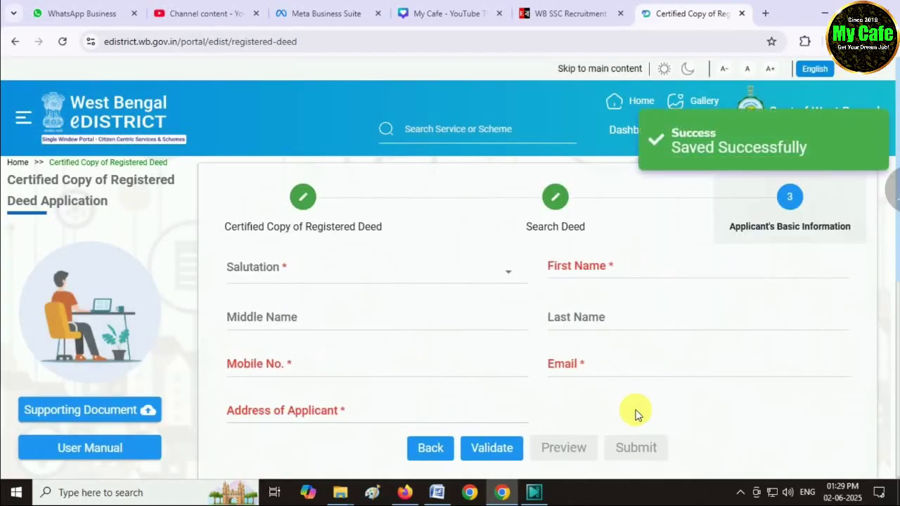
Set salutation Mr. and enter the applicant's first, middle and last names
{"action": "left_click", "coordinate": [302, 275]}
{"action": "left_click", "coordinate": [263, 301]}
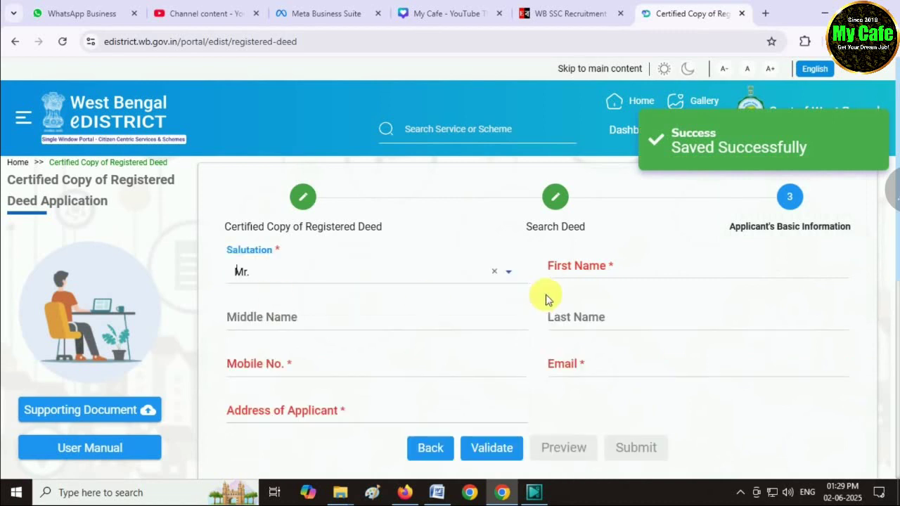
{"action": "left_click", "coordinate": [613, 278]}
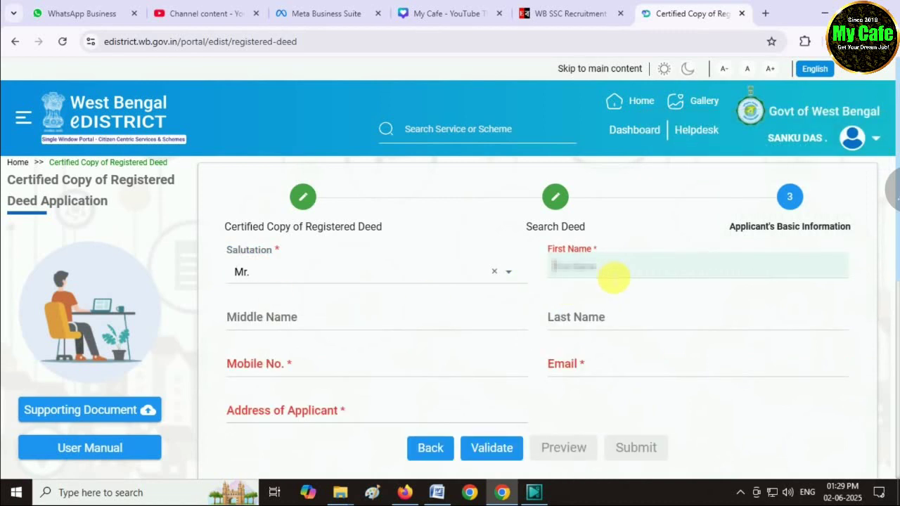
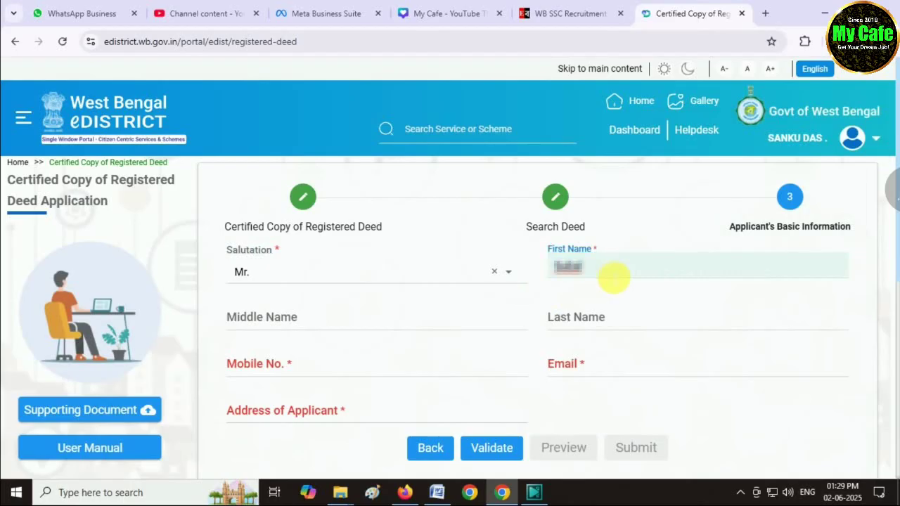
{"action": "key", "text": "Tab"}
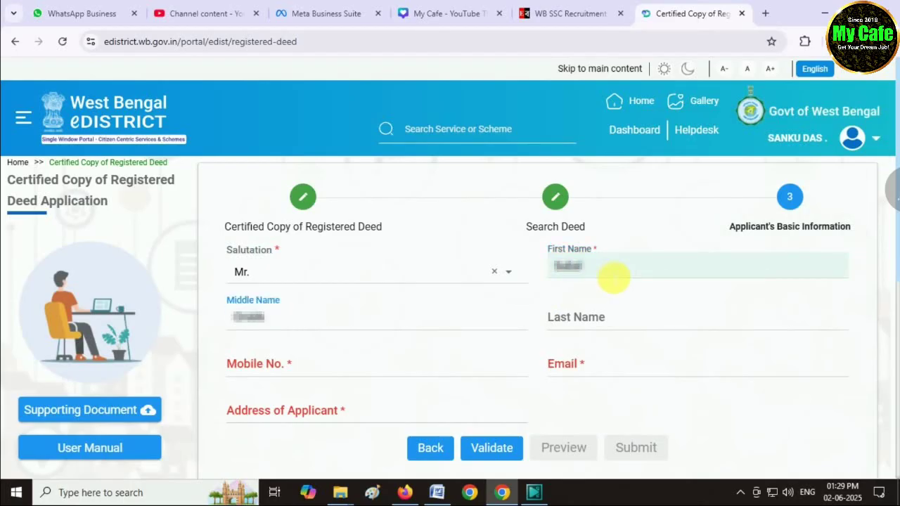
{"action": "key", "text": "Tab"}
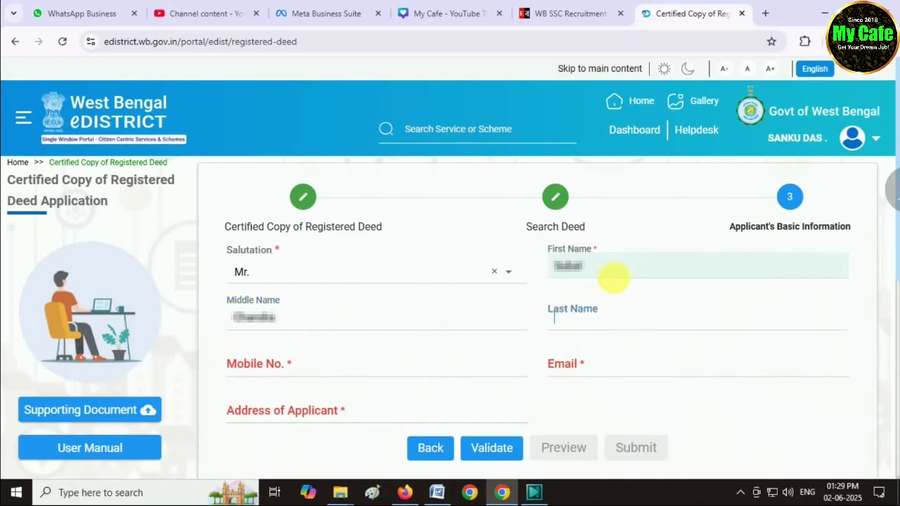
Enter the applicant's mobile number and e-mail address
{"action": "key", "text": "Tab"}
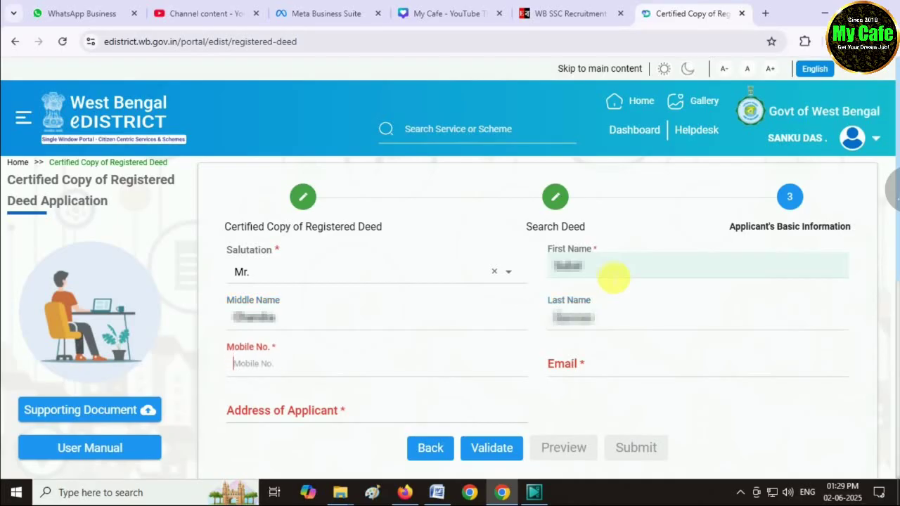
{"action": "key", "text": "ctrl+v"}
{"action": "key", "text": "ctrl+a"}
{"action": "type", "text": "9800"}
{"action": "type", "text": "0"}
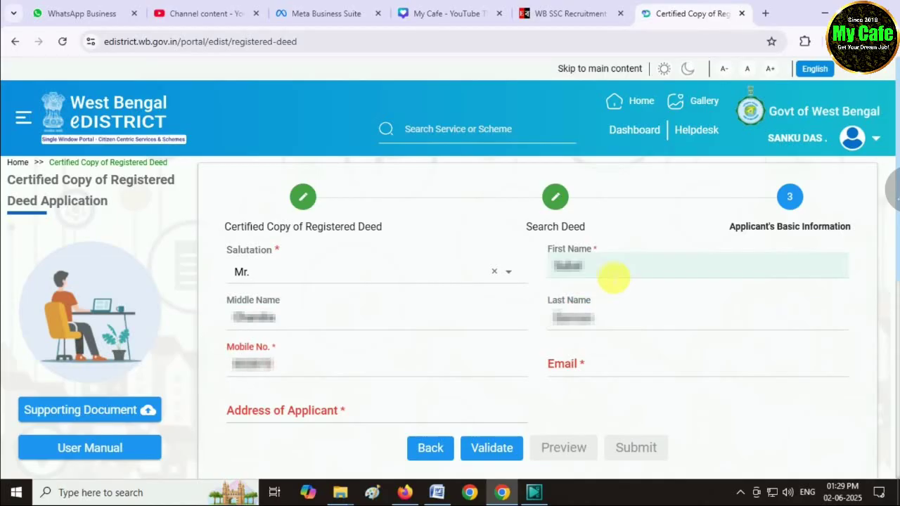
{"action": "type", "text": "1234"}
{"action": "left_click", "coordinate": [651, 380]}
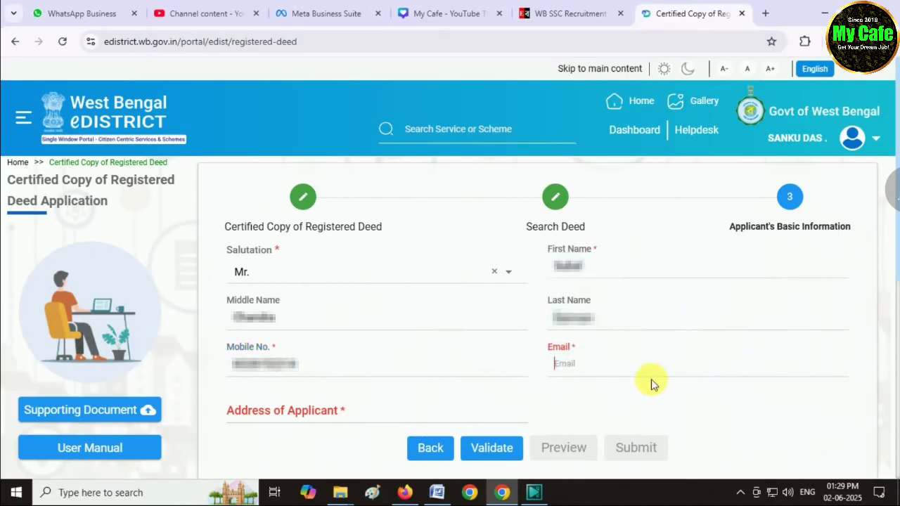
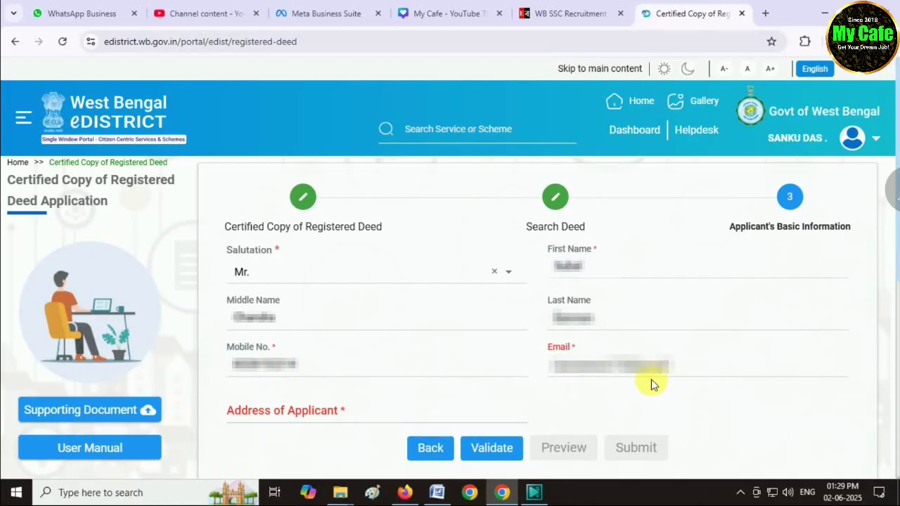
Fill in the applicant's postal address, correcting it until it is complete
{"action": "key", "text": "Tab"}
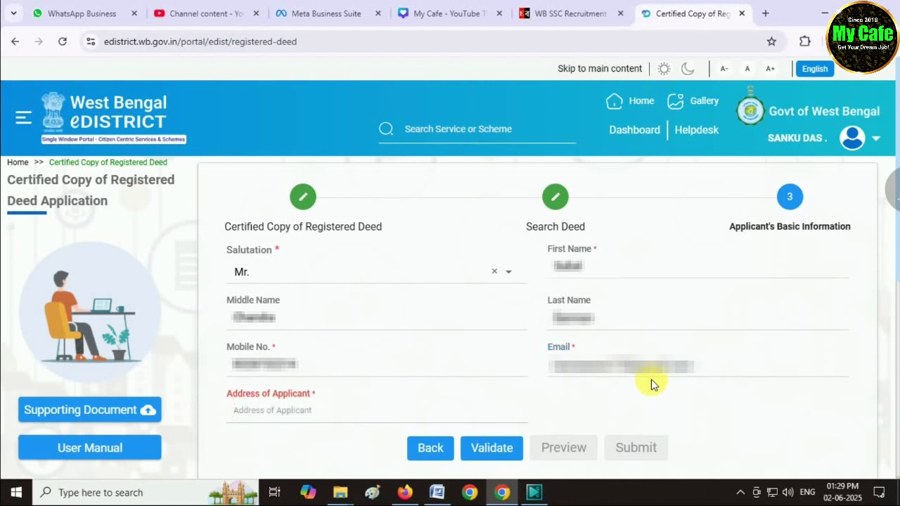
{"action": "type", "text": "Kolkata"}
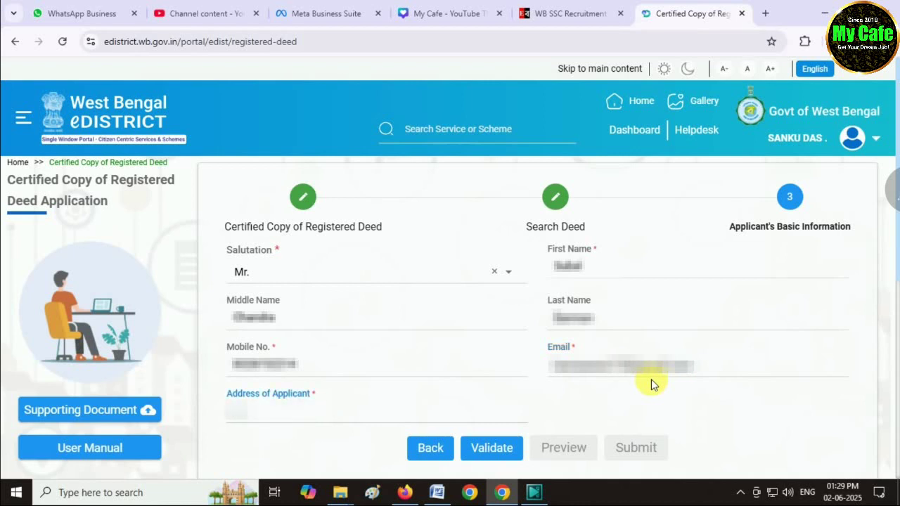
{"action": "type", "text": ", "}
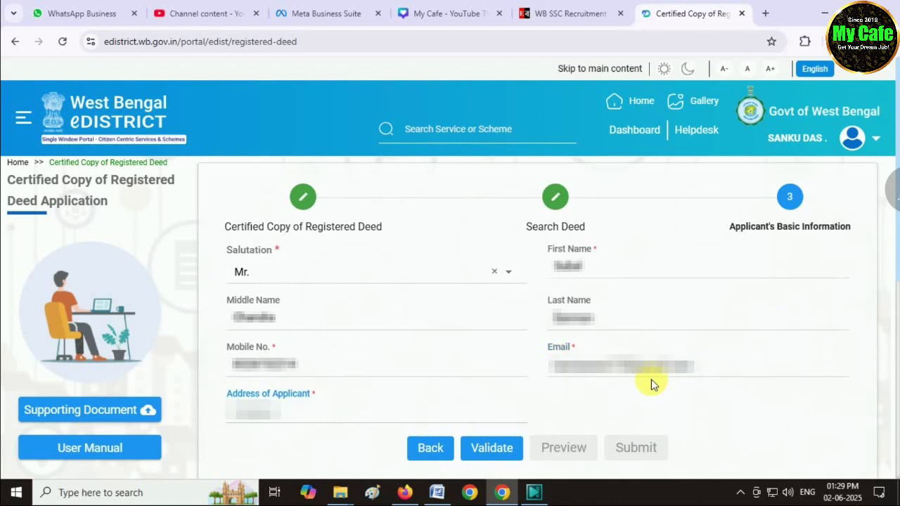
{"action": "type", "text": "WBar"}
{"action": "key", "text": "BackSpace"}
{"action": "key", "text": "BackSpace"}
{"action": "type", "text": "dhama"}
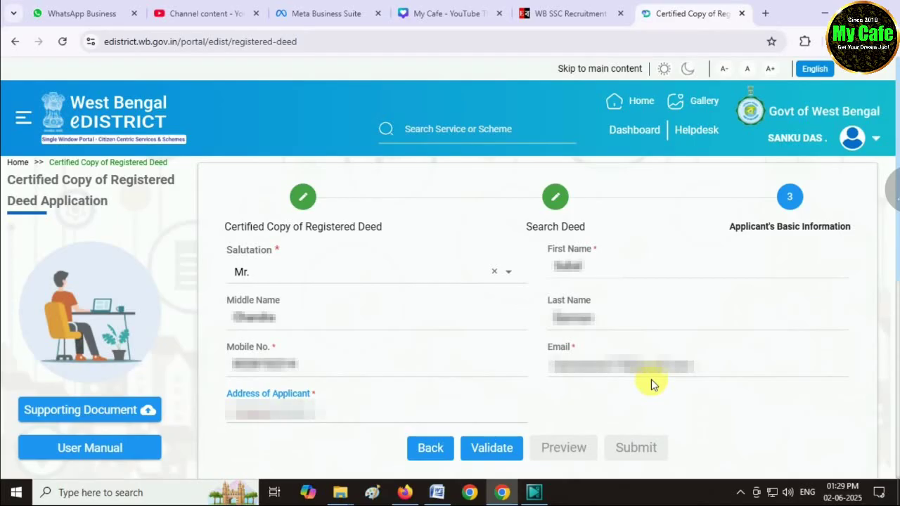
{"action": "key", "text": "BackSpace"}
{"action": "key", "text": "BackSpace"}
{"action": "key", "text": "BackSpace"}
{"action": "key", "text": "BackSpace"}
{"action": "key", "text": "BackSpace"}
{"action": "key", "text": "BackSpace"}
{"action": "key", "text": "BackSpace"}
{"action": "key", "text": "BackSpace"}
{"action": "key", "text": "BackSpace"}
{"action": "key", "text": "BackSpace"}
{"action": "key", "text": "BackSpace"}
{"action": "key", "text": "BackSpace"}
{"action": "key", "text": "BackSpace"}
{"action": "key", "text": "BackSpace"}
{"action": "key", "text": "BackSpace"}
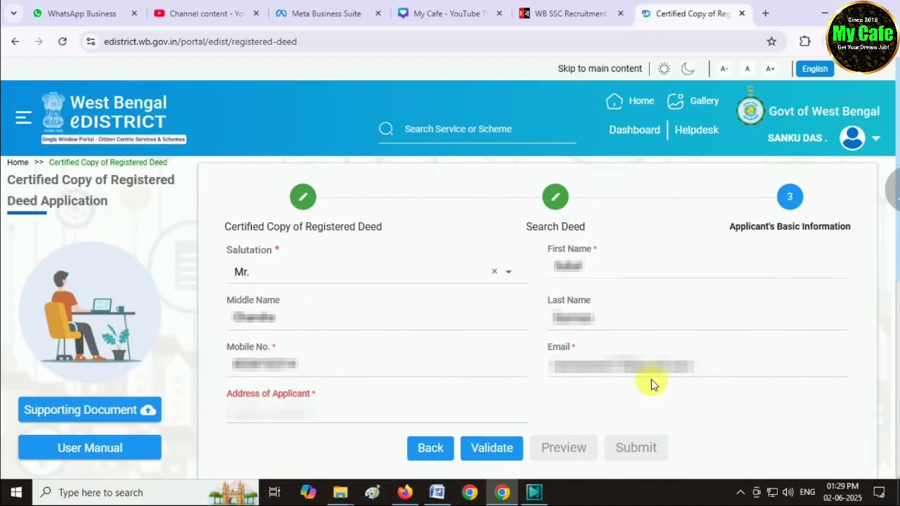
{"action": "type", "text": "Bardhaman"}
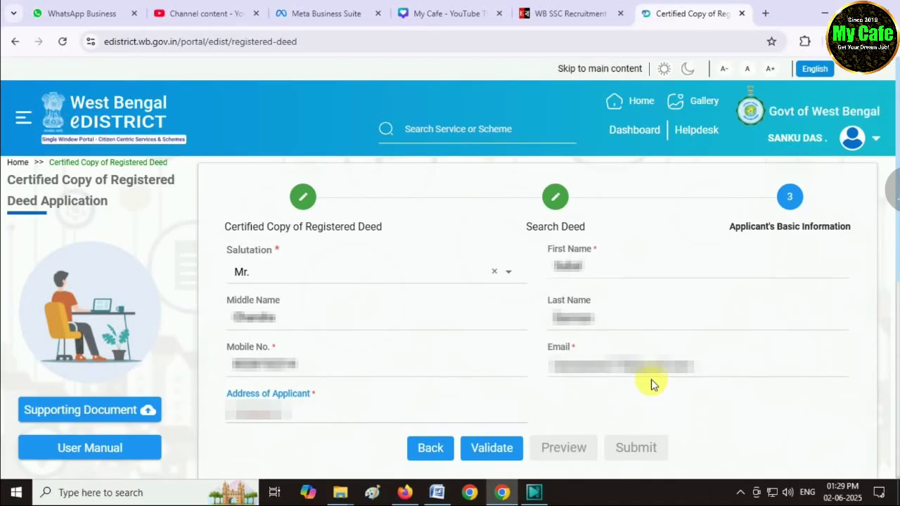
{"action": "type", "text": ", West Bengal"}
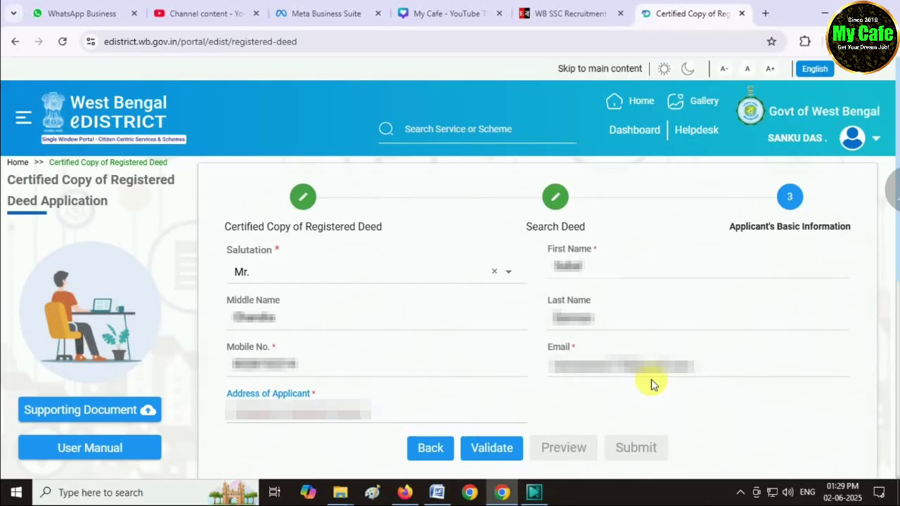
{"action": "type", "text": ", PIN - 700001"}
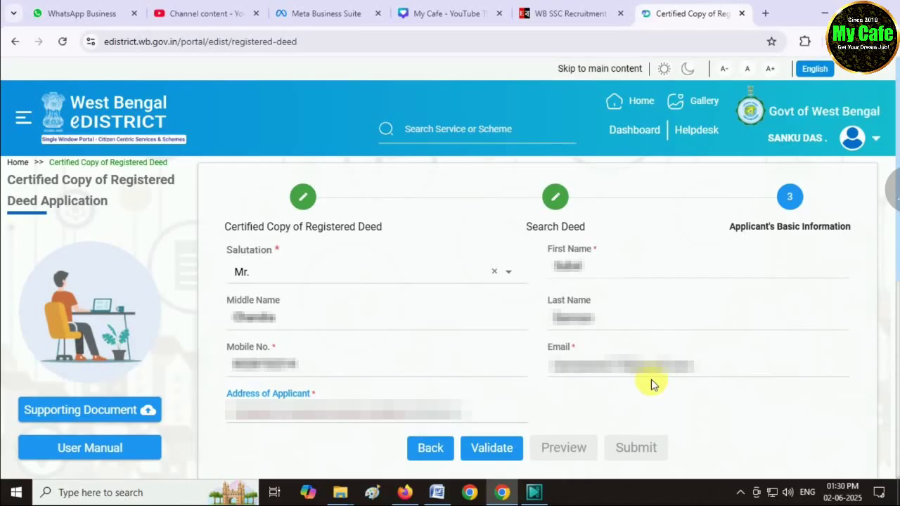
{"action": "type", "text": "01, WB"}
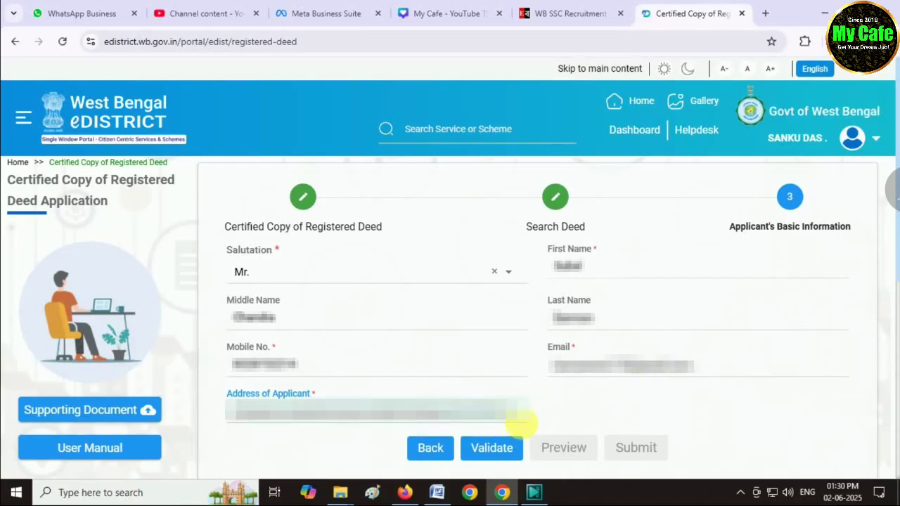
Validate the applicant details, then review the application's PDF preview and close it
{"action": "left_click", "coordinate": [496, 451]}
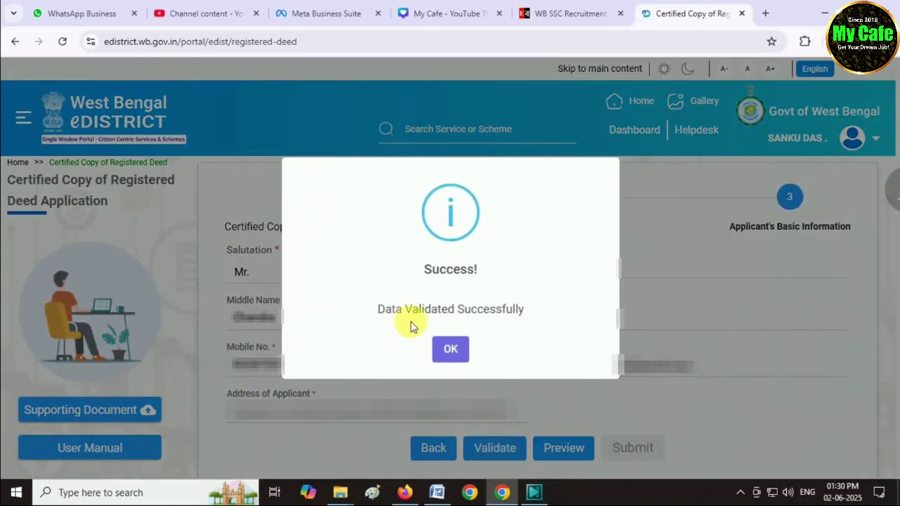
{"action": "left_click", "coordinate": [451, 351]}
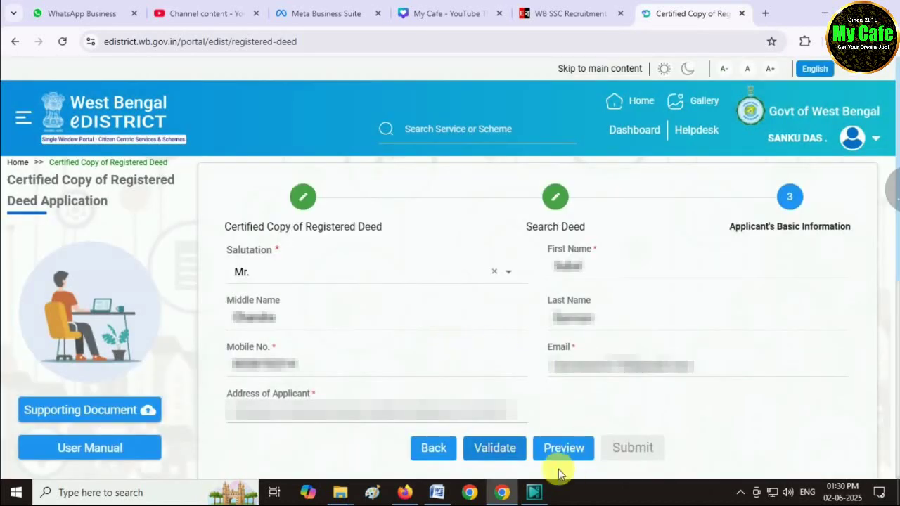
{"action": "left_click", "coordinate": [563, 448]}
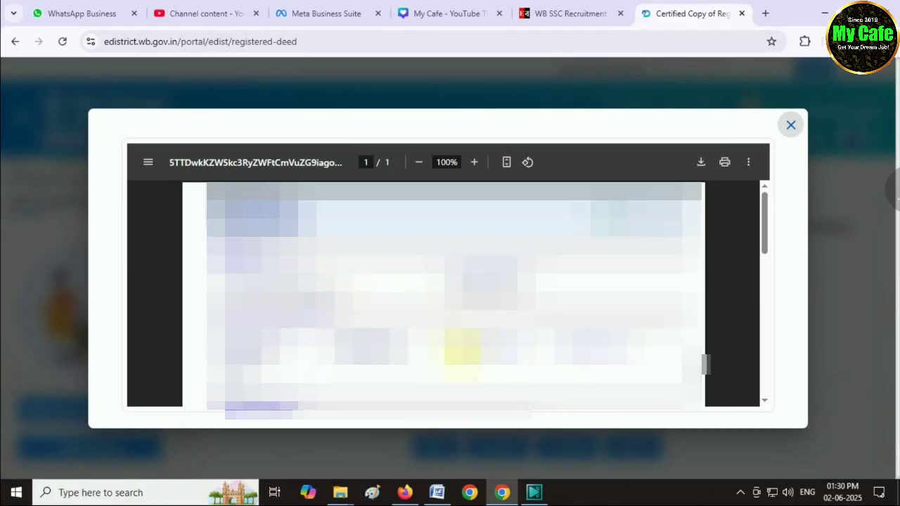
{"action": "scroll", "coordinate": [451, 295], "scroll_direction": "down", "scroll_amount": 3}
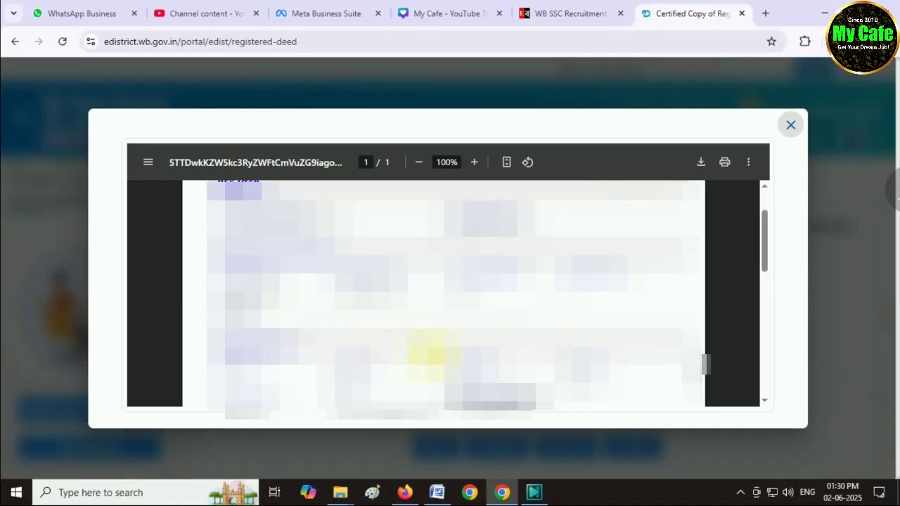
{"action": "scroll", "coordinate": [450, 295], "scroll_direction": "down", "scroll_amount": 2}
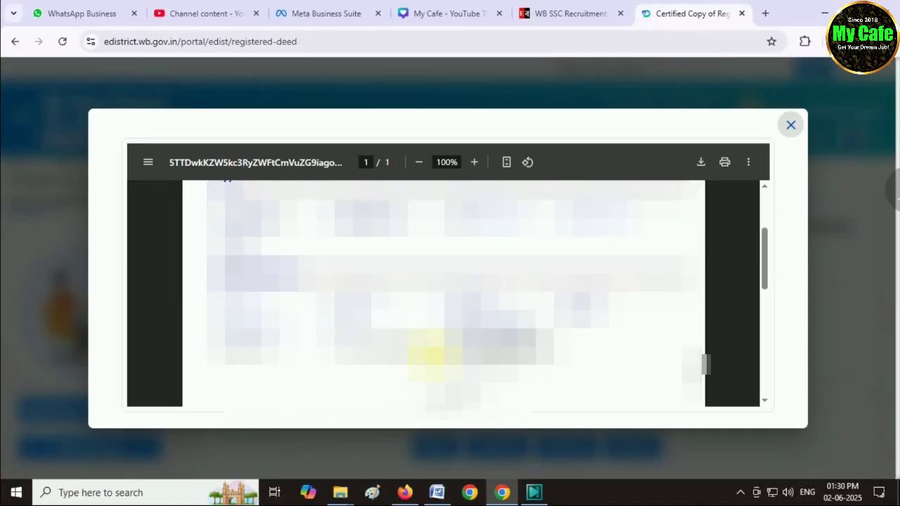
{"action": "scroll", "coordinate": [432, 348], "scroll_direction": "down", "scroll_amount": 5}
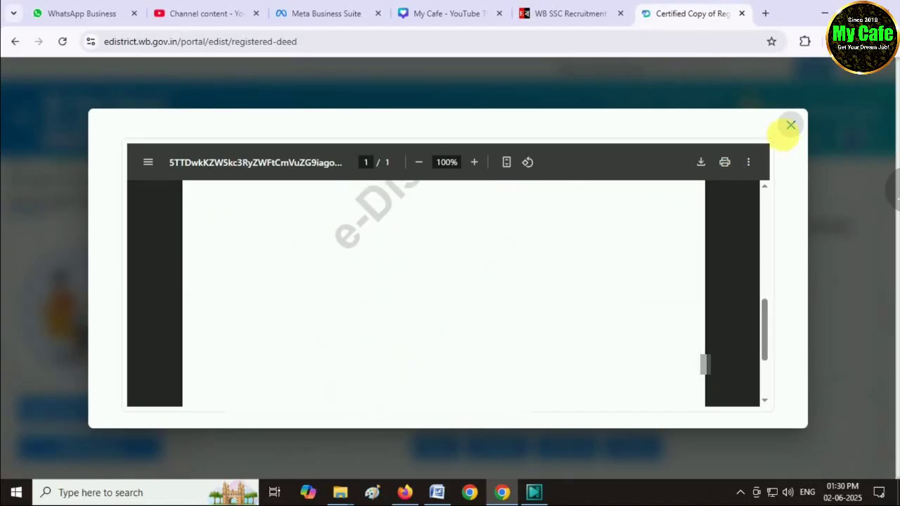
{"action": "left_click", "coordinate": [790, 126]}
Submit the application, agree to the conditions, and pay the 41 fee through GRIPS 2.0
{"action": "left_click", "coordinate": [635, 448]}
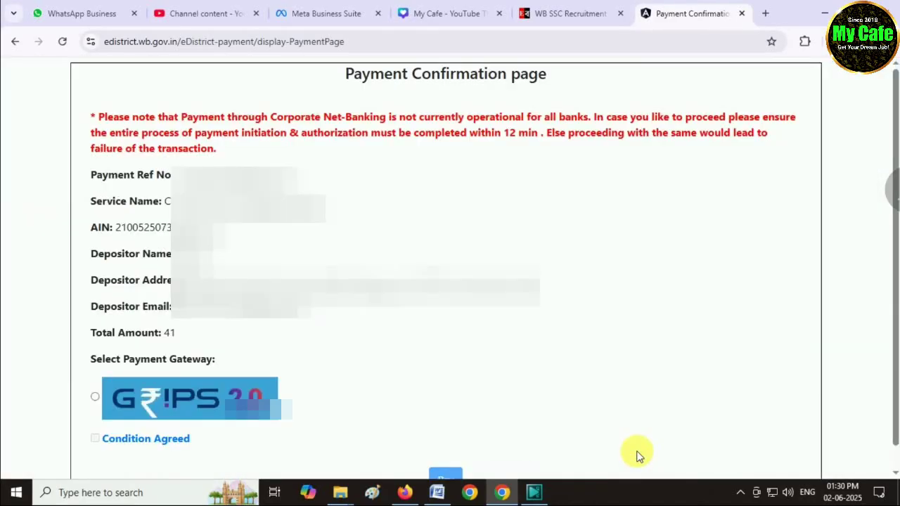
{"action": "left_click", "coordinate": [165, 438]}
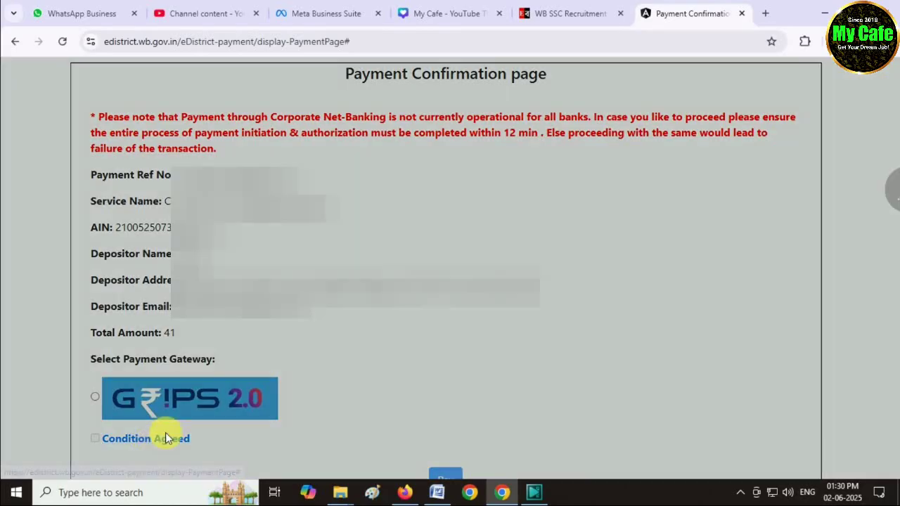
{"action": "left_click", "coordinate": [575, 355]}
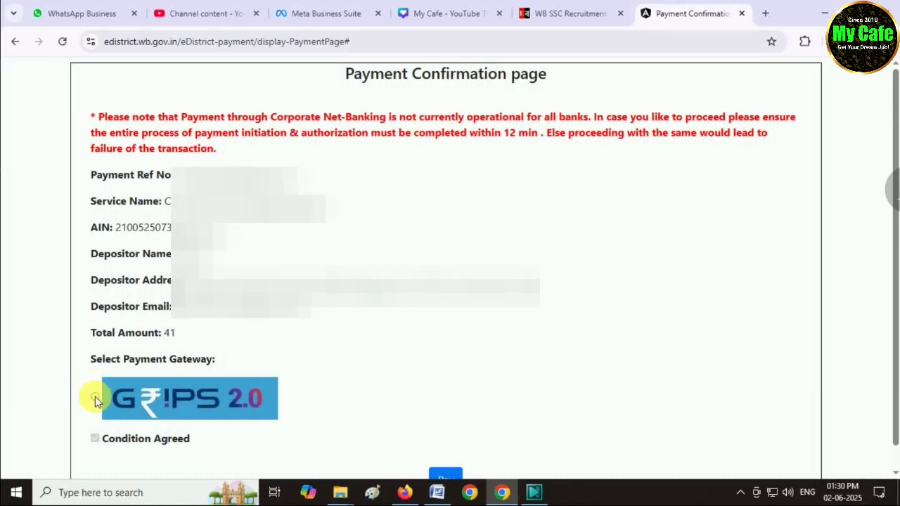
{"action": "left_click", "coordinate": [95, 397]}
{"action": "left_click", "coordinate": [455, 478]}
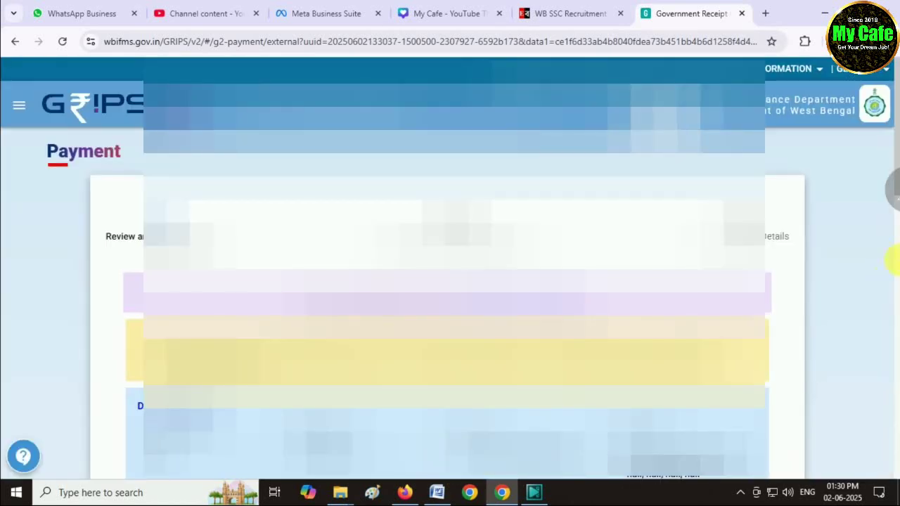
Confirm the details are verified and set payment mode SBI Epay via Payment Gateway/Bank
{"action": "left_click_drag", "start_coordinate": [896, 170], "coordinate": [896, 362]}
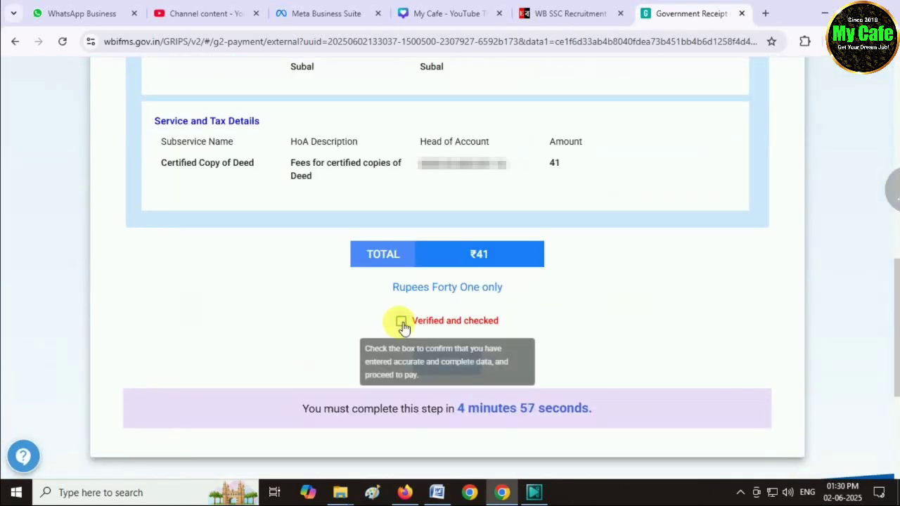
{"action": "left_click", "coordinate": [401, 321]}
{"action": "left_click", "coordinate": [454, 363]}
{"action": "left_click", "coordinate": [197, 355]}
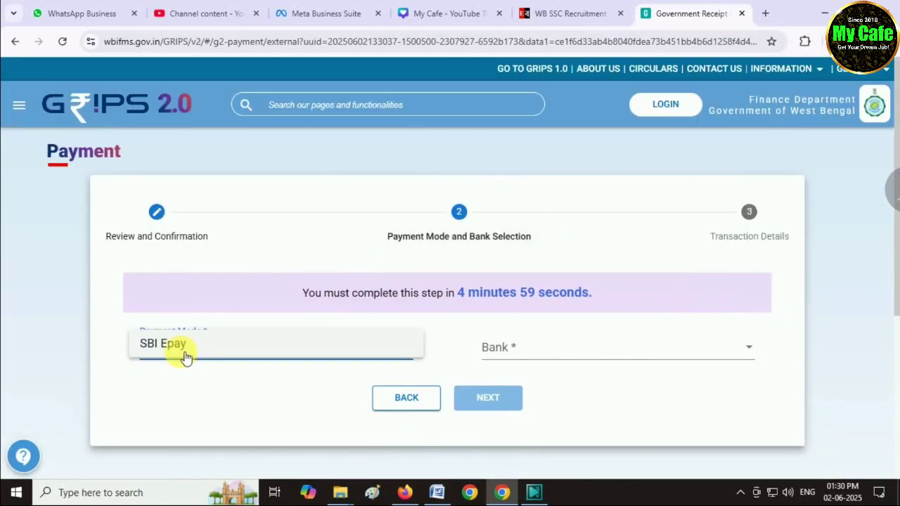
{"action": "left_click", "coordinate": [185, 356]}
{"action": "left_click", "coordinate": [520, 346]}
{"action": "left_click", "coordinate": [540, 344]}
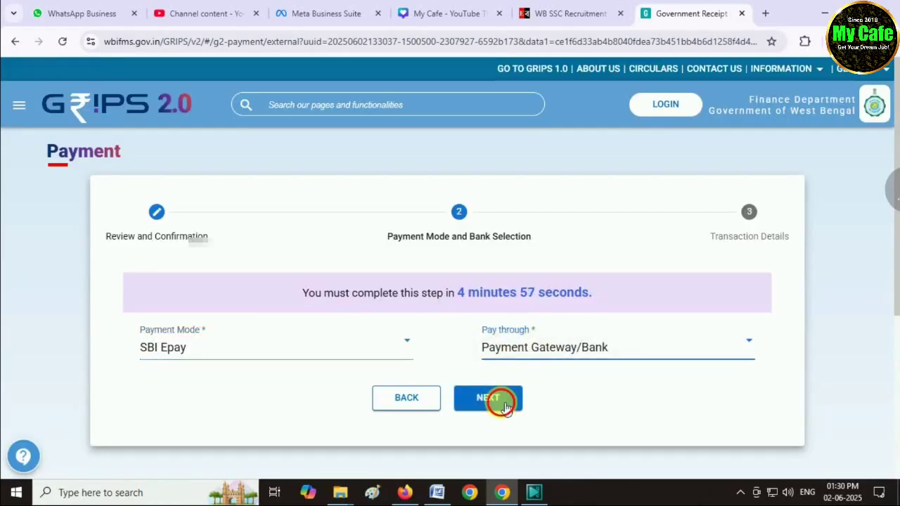
{"action": "left_click", "coordinate": [497, 397]}
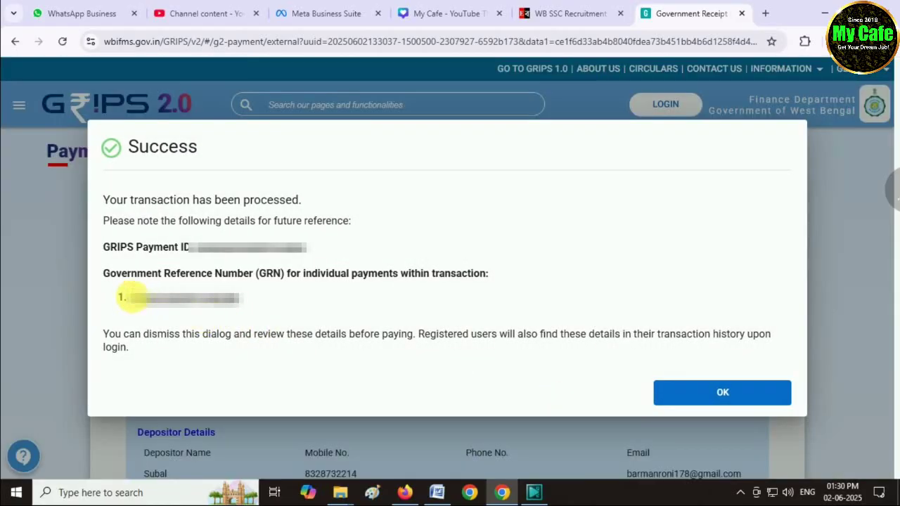
Note the issued GRN, dismiss the success message, and proceed to SBIePay
{"action": "left_click_drag", "start_coordinate": [133, 302], "coordinate": [280, 312]}
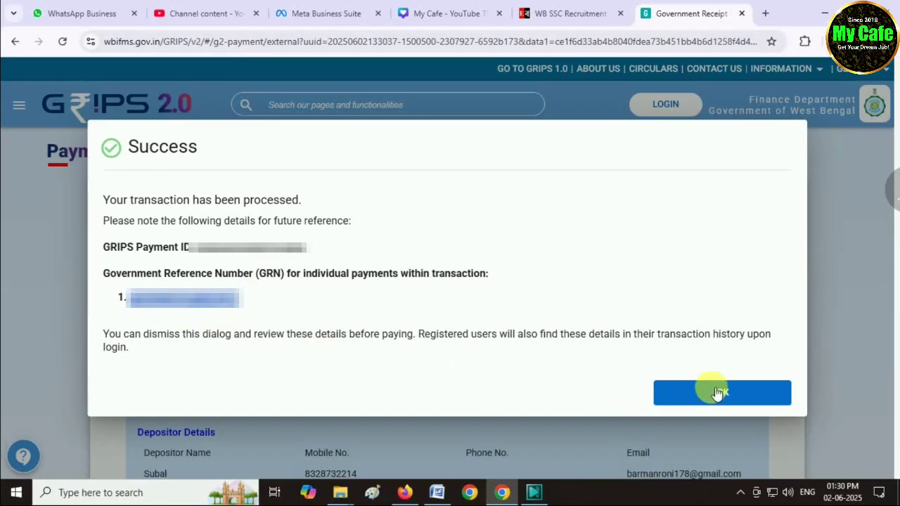
{"action": "left_click", "coordinate": [713, 391]}
{"action": "scroll", "coordinate": [601, 370], "scroll_direction": "down", "scroll_amount": 5}
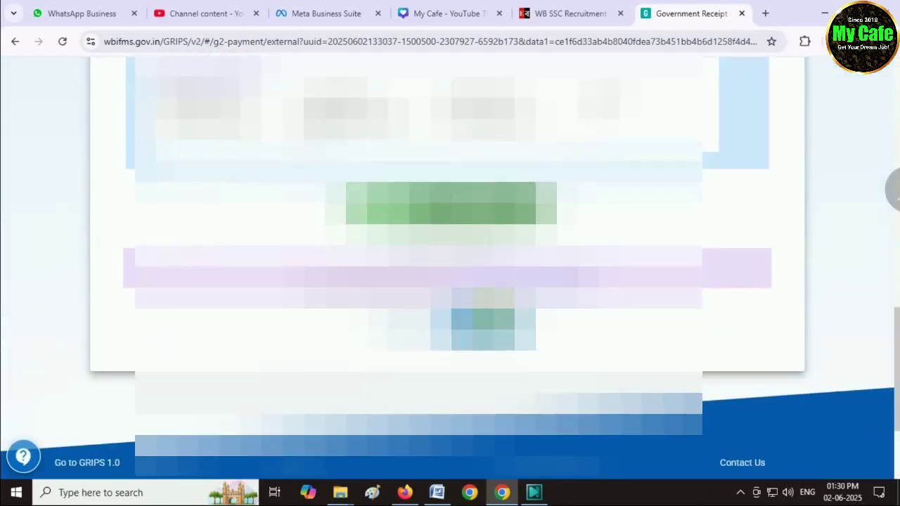
{"action": "left_click", "coordinate": [490, 310]}
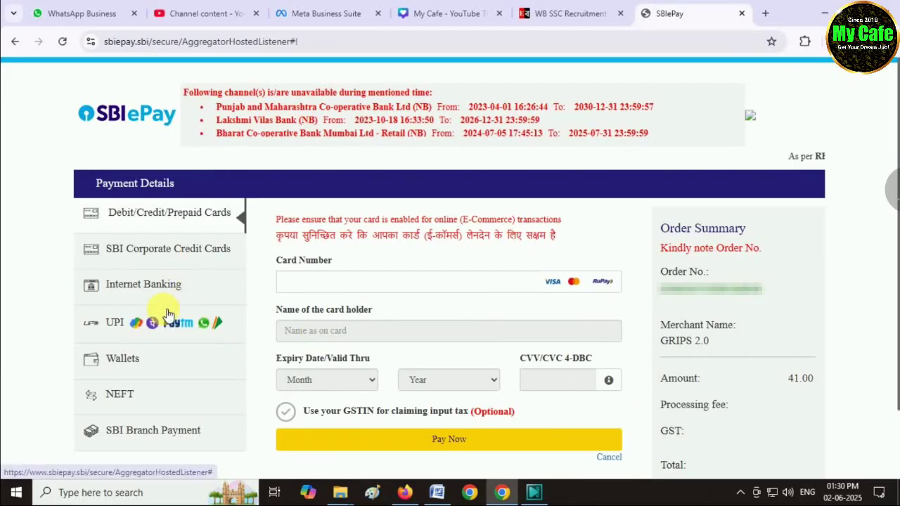
Pay the 41.00 order on SBIePay using the UPI QR option
{"action": "left_click", "coordinate": [170, 323]}
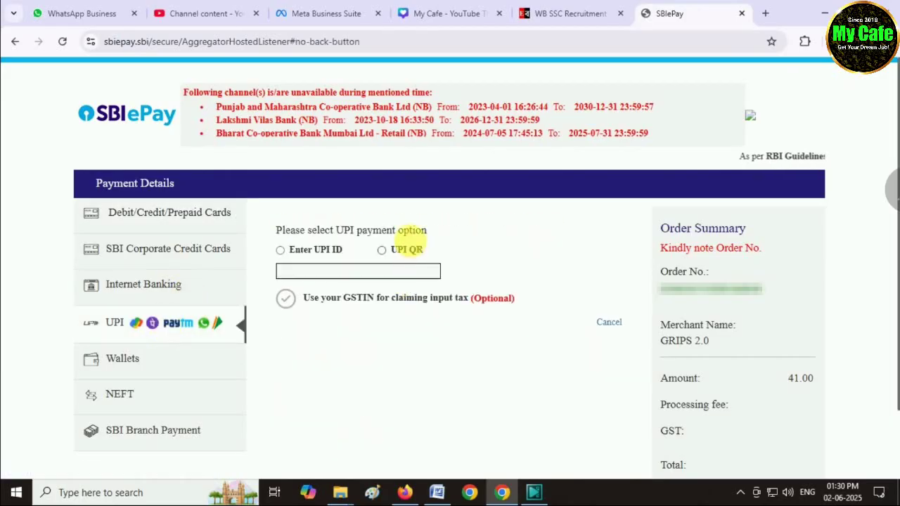
{"action": "left_click", "coordinate": [398, 249]}
{"action": "left_click", "coordinate": [465, 336]}
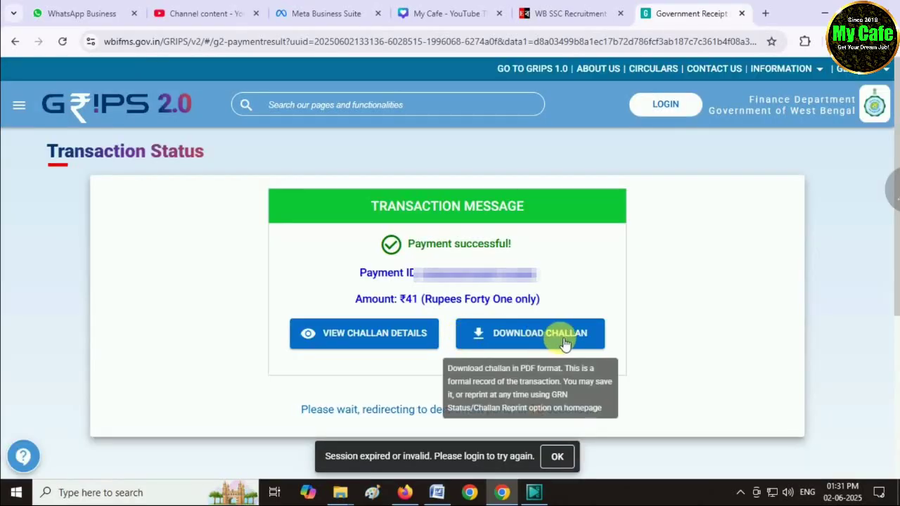
Download the payment challan as challan.pdf and dismiss the downloads list
{"action": "left_click", "coordinate": [561, 339]}
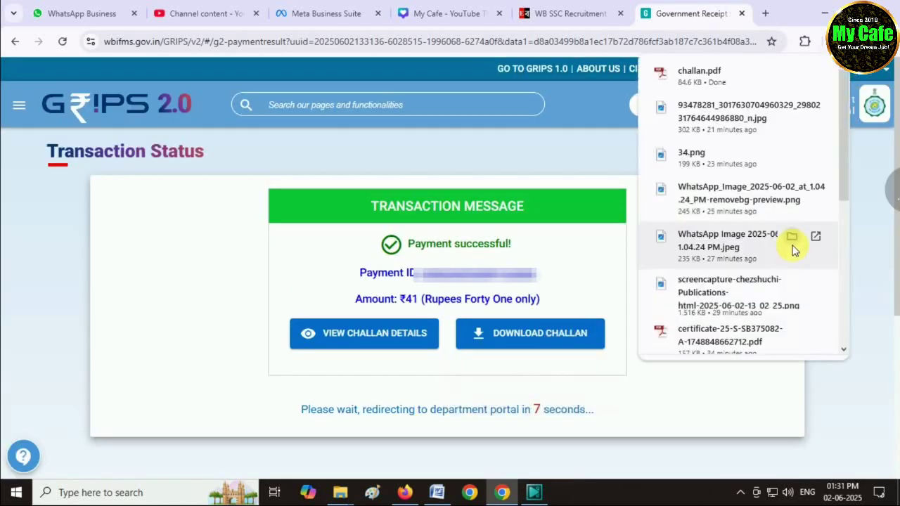
{"action": "left_click", "coordinate": [794, 393]}
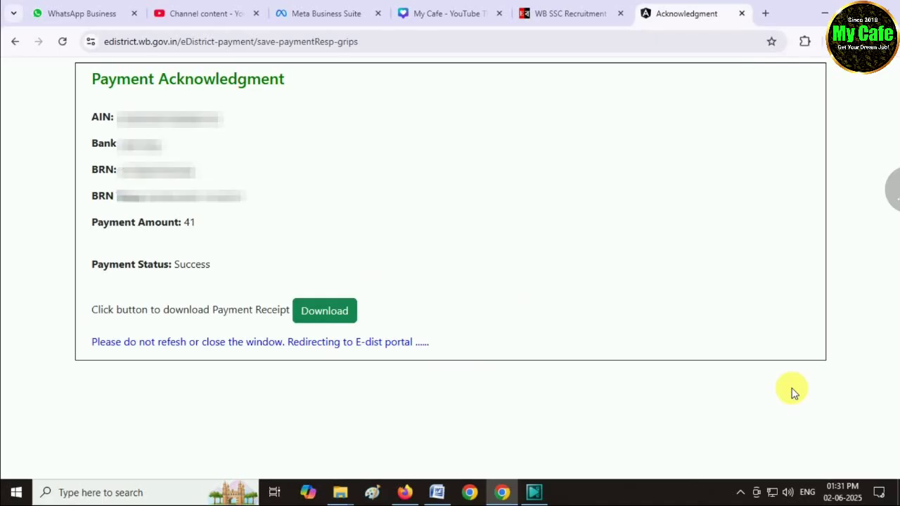
Save the payment acknowledgment receipt as download.pdf and close its tab
{"action": "left_click", "coordinate": [323, 312]}
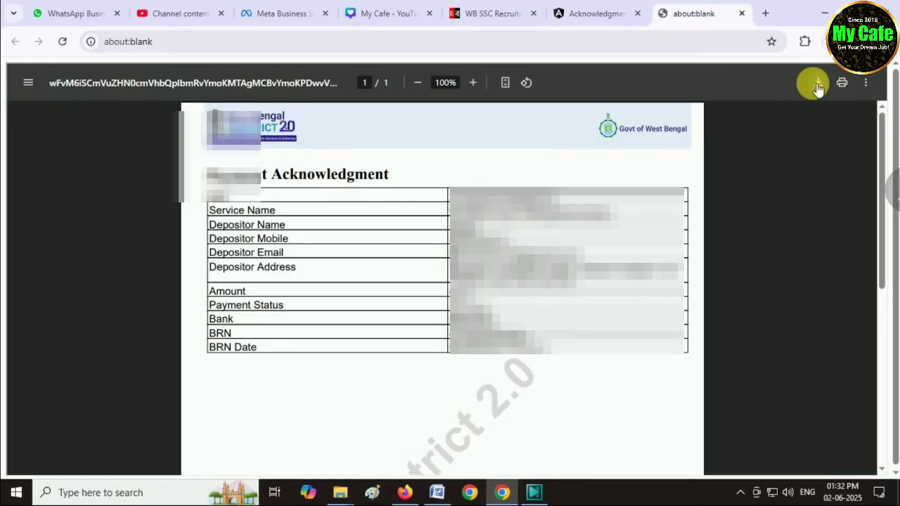
{"action": "left_click", "coordinate": [818, 84]}
{"action": "left_click", "coordinate": [301, 314]}
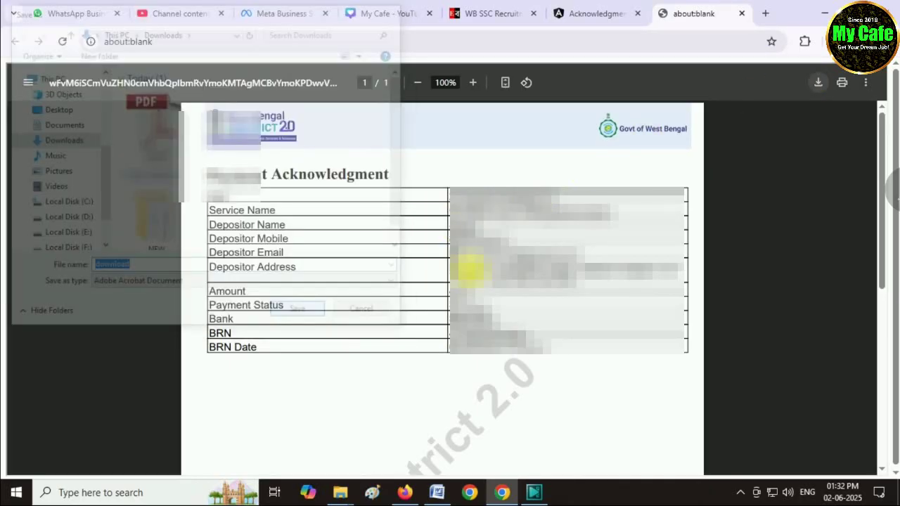
{"action": "key", "text": "ctrl+w"}
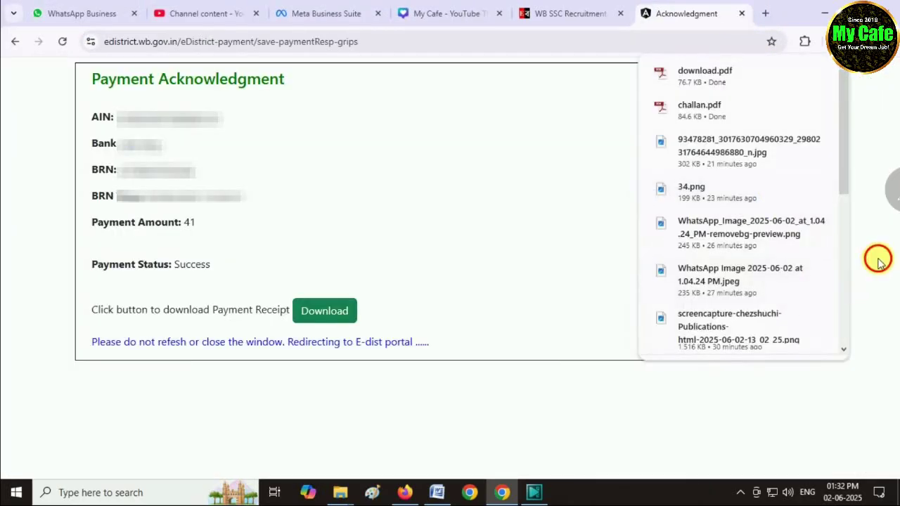
{"action": "left_click", "coordinate": [878, 261]}
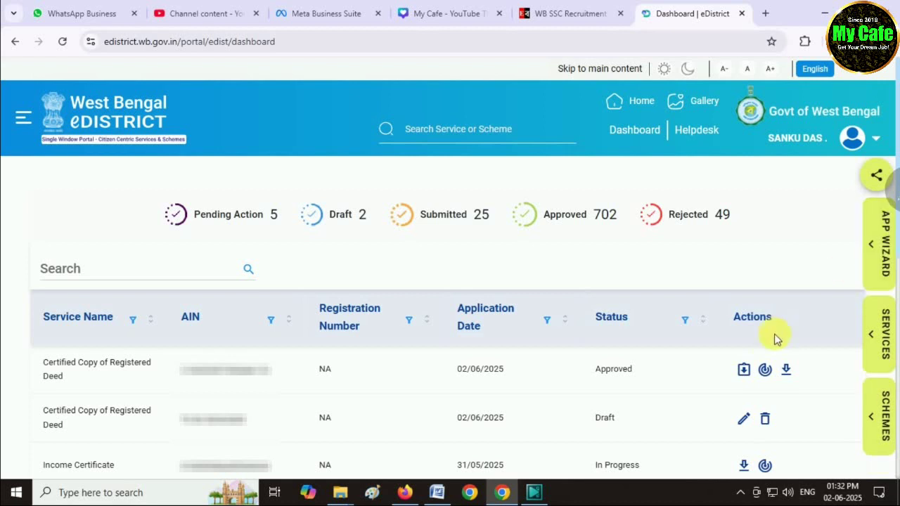
Try downloading the deed certificate, dismiss the not-ready alert, close the list, then check again
{"action": "left_click", "coordinate": [744, 370]}
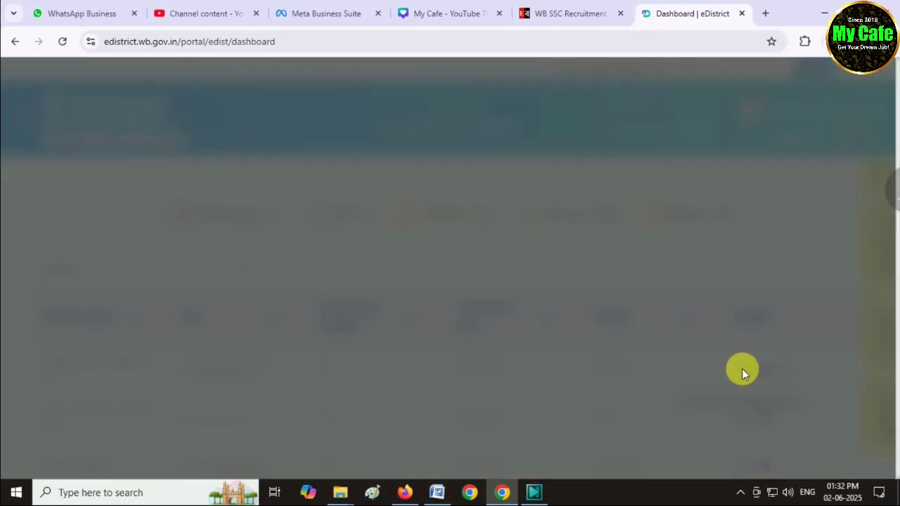
{"action": "left_click", "coordinate": [448, 350]}
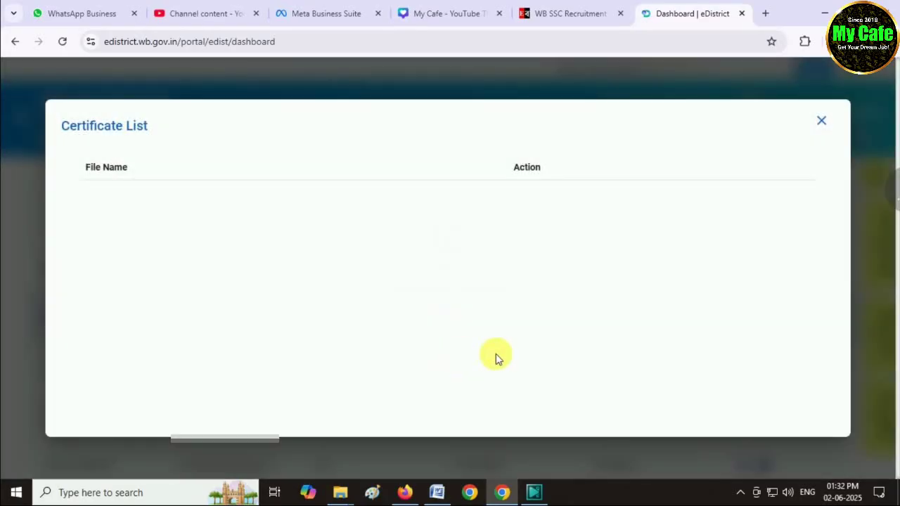
{"action": "left_click", "coordinate": [822, 120]}
{"action": "left_click", "coordinate": [750, 371]}
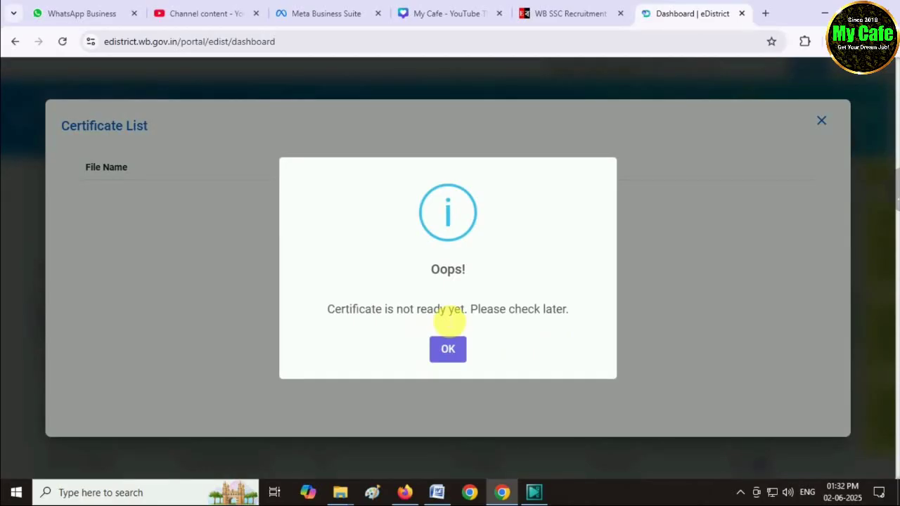
Draw a circled '48|72' note beside the certificate-not-ready alert
{"action": "left_click_drag", "start_coordinate": [644, 217], "coordinate": [668, 272]}
{"action": "mouse_move", "coordinate": [683, 219]}
{"action": "left_mouse_down"}
{"action": "mouse_move", "coordinate": [716, 212]}
{"action": "mouse_move", "coordinate": [737, 269]}
{"action": "left_mouse_up"}
{"action": "mouse_move", "coordinate": [744, 202]}
{"action": "left_mouse_down"}
{"action": "mouse_move", "coordinate": [767, 195]}
{"action": "mouse_move", "coordinate": [770, 242]}
{"action": "left_mouse_up"}
{"action": "left_click_drag", "start_coordinate": [755, 221], "coordinate": [830, 219]}
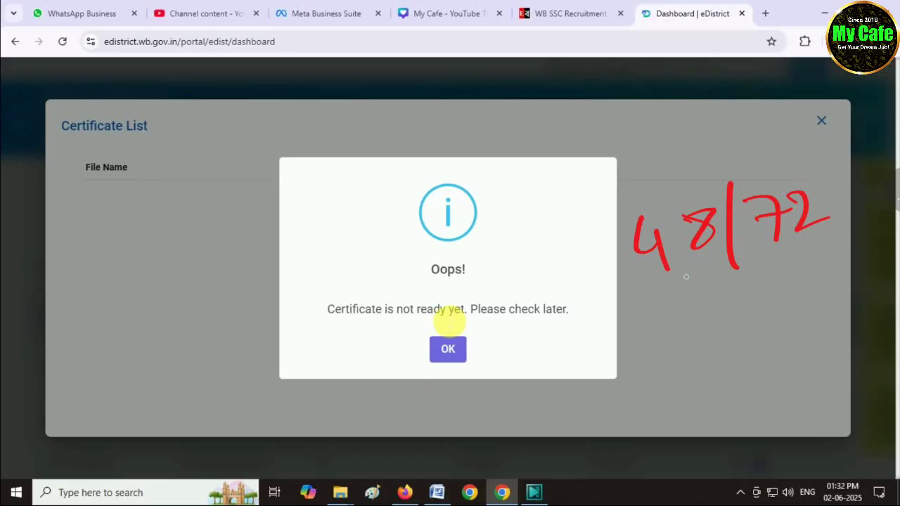
{"action": "mouse_move", "coordinate": [686, 277]}
{"action": "left_mouse_down"}
{"action": "mouse_move", "coordinate": [859, 225]}
{"action": "mouse_move", "coordinate": [633, 209]}
{"action": "mouse_move", "coordinate": [709, 271]}
{"action": "left_mouse_up"}
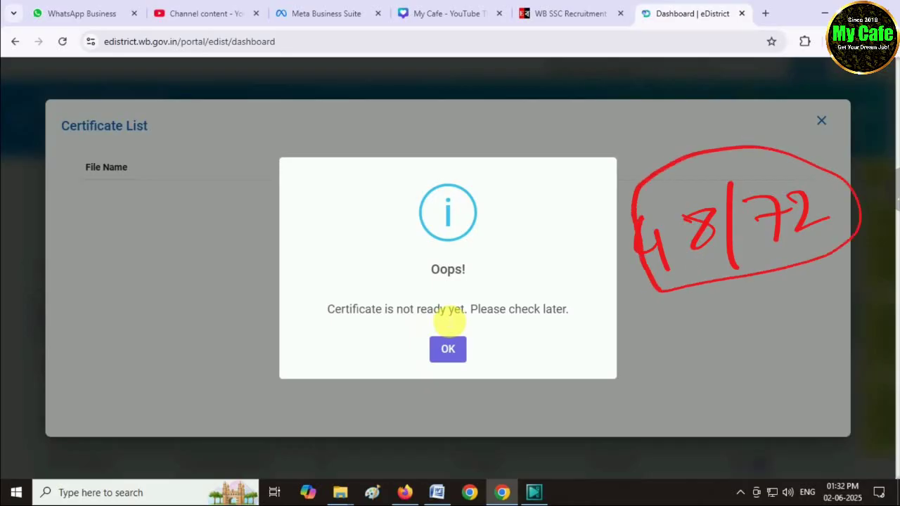